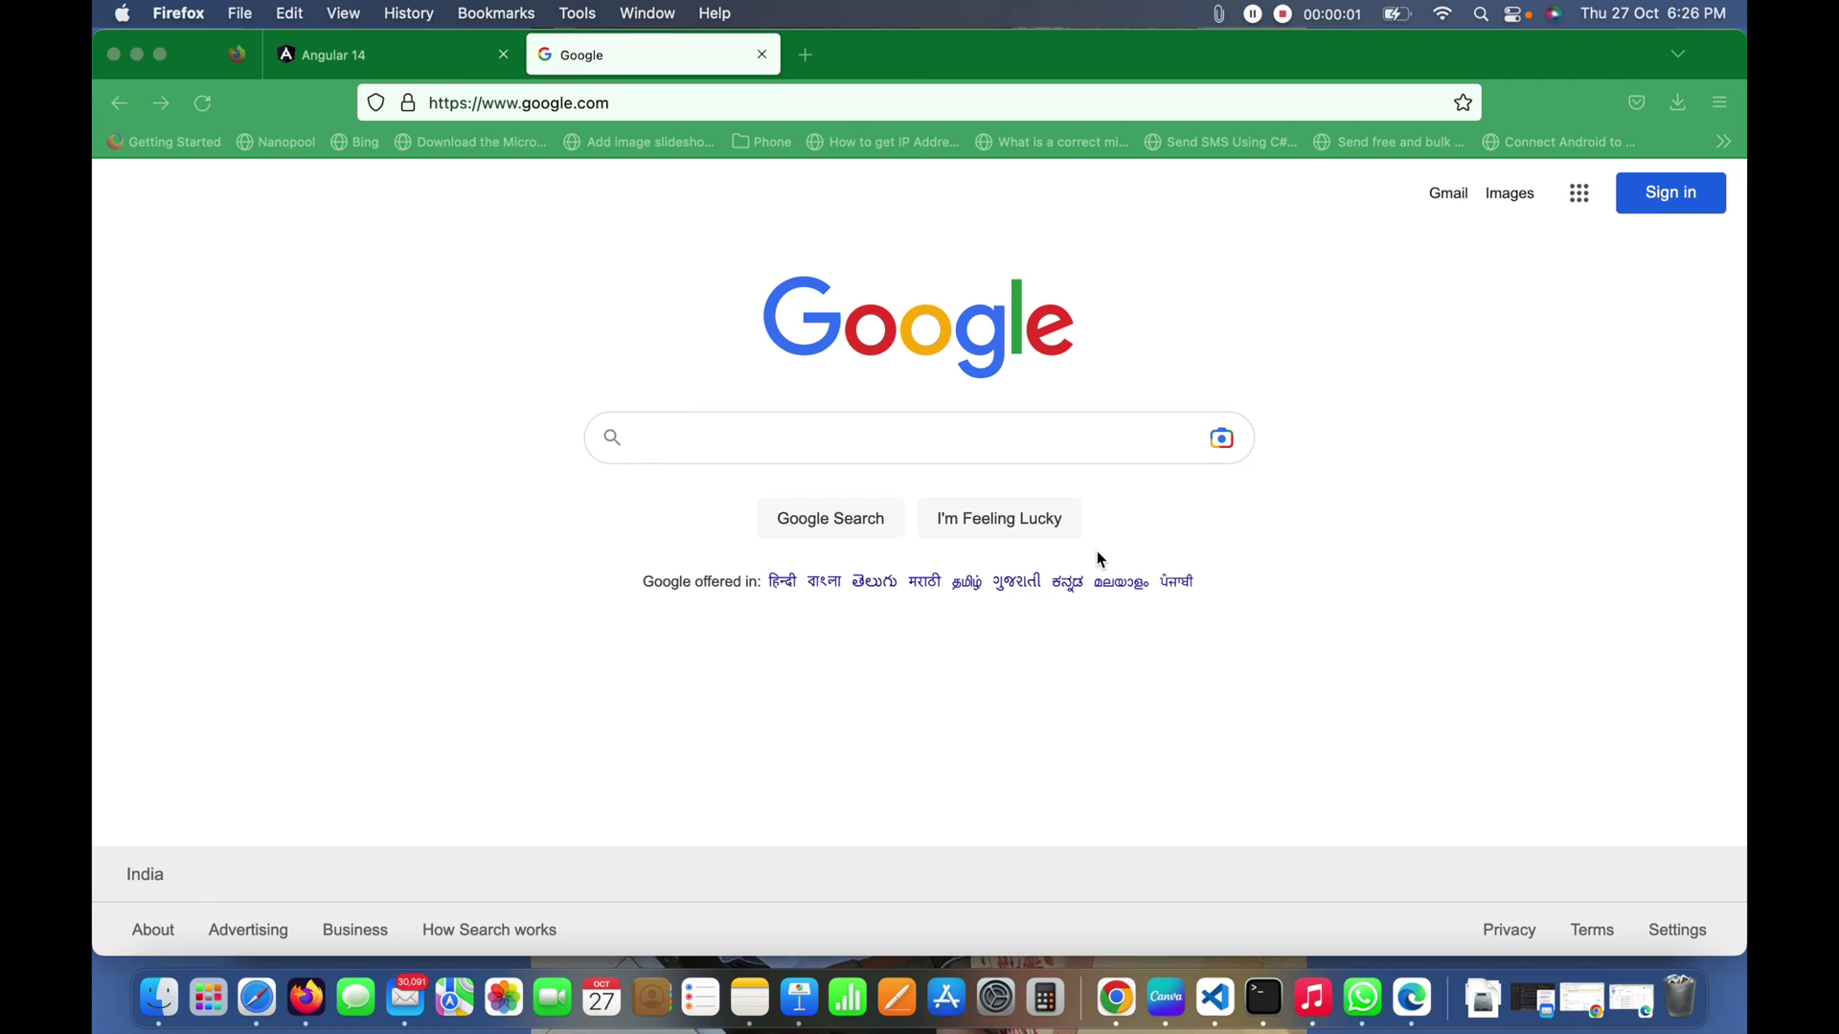
Search Google in Firefox for 'brave browser' by typing 'brave' and picking the suggestion
left_click(936, 438)
type("i")
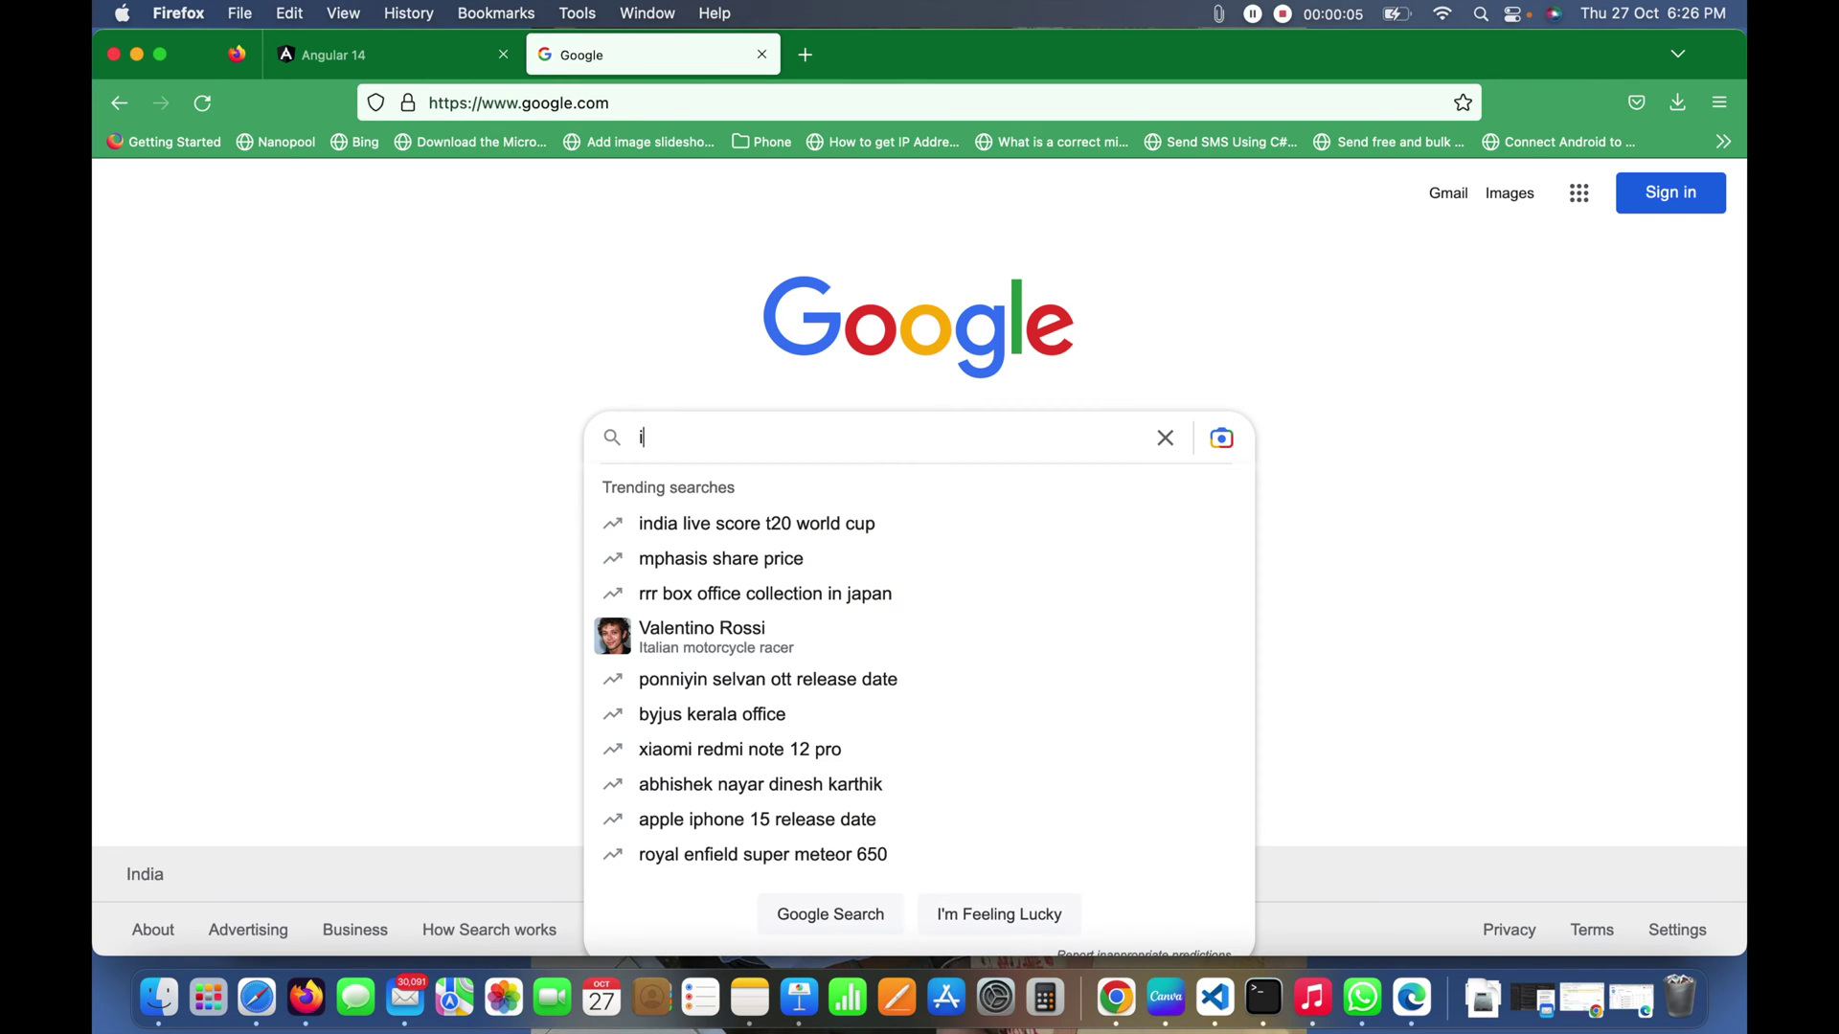
type("nst")
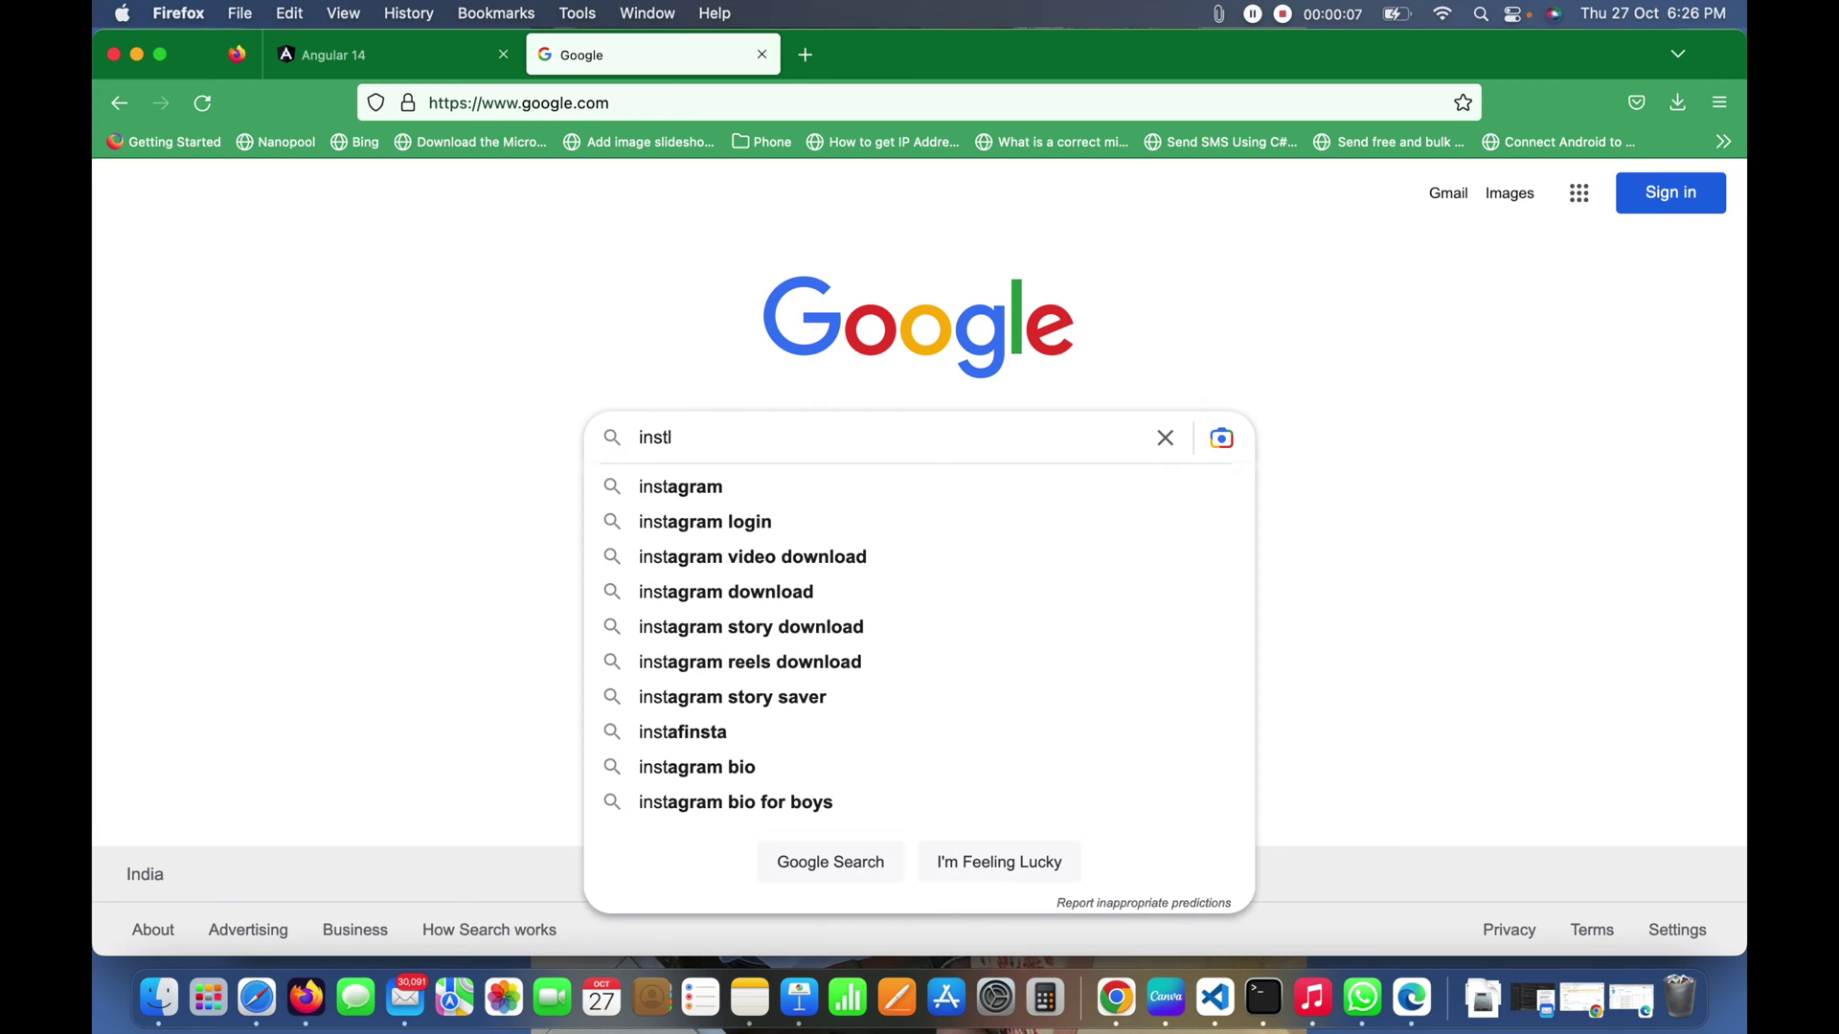
key("BackSpace")
key("BackSpace")
key("BackSpace")
key("BackSpace")
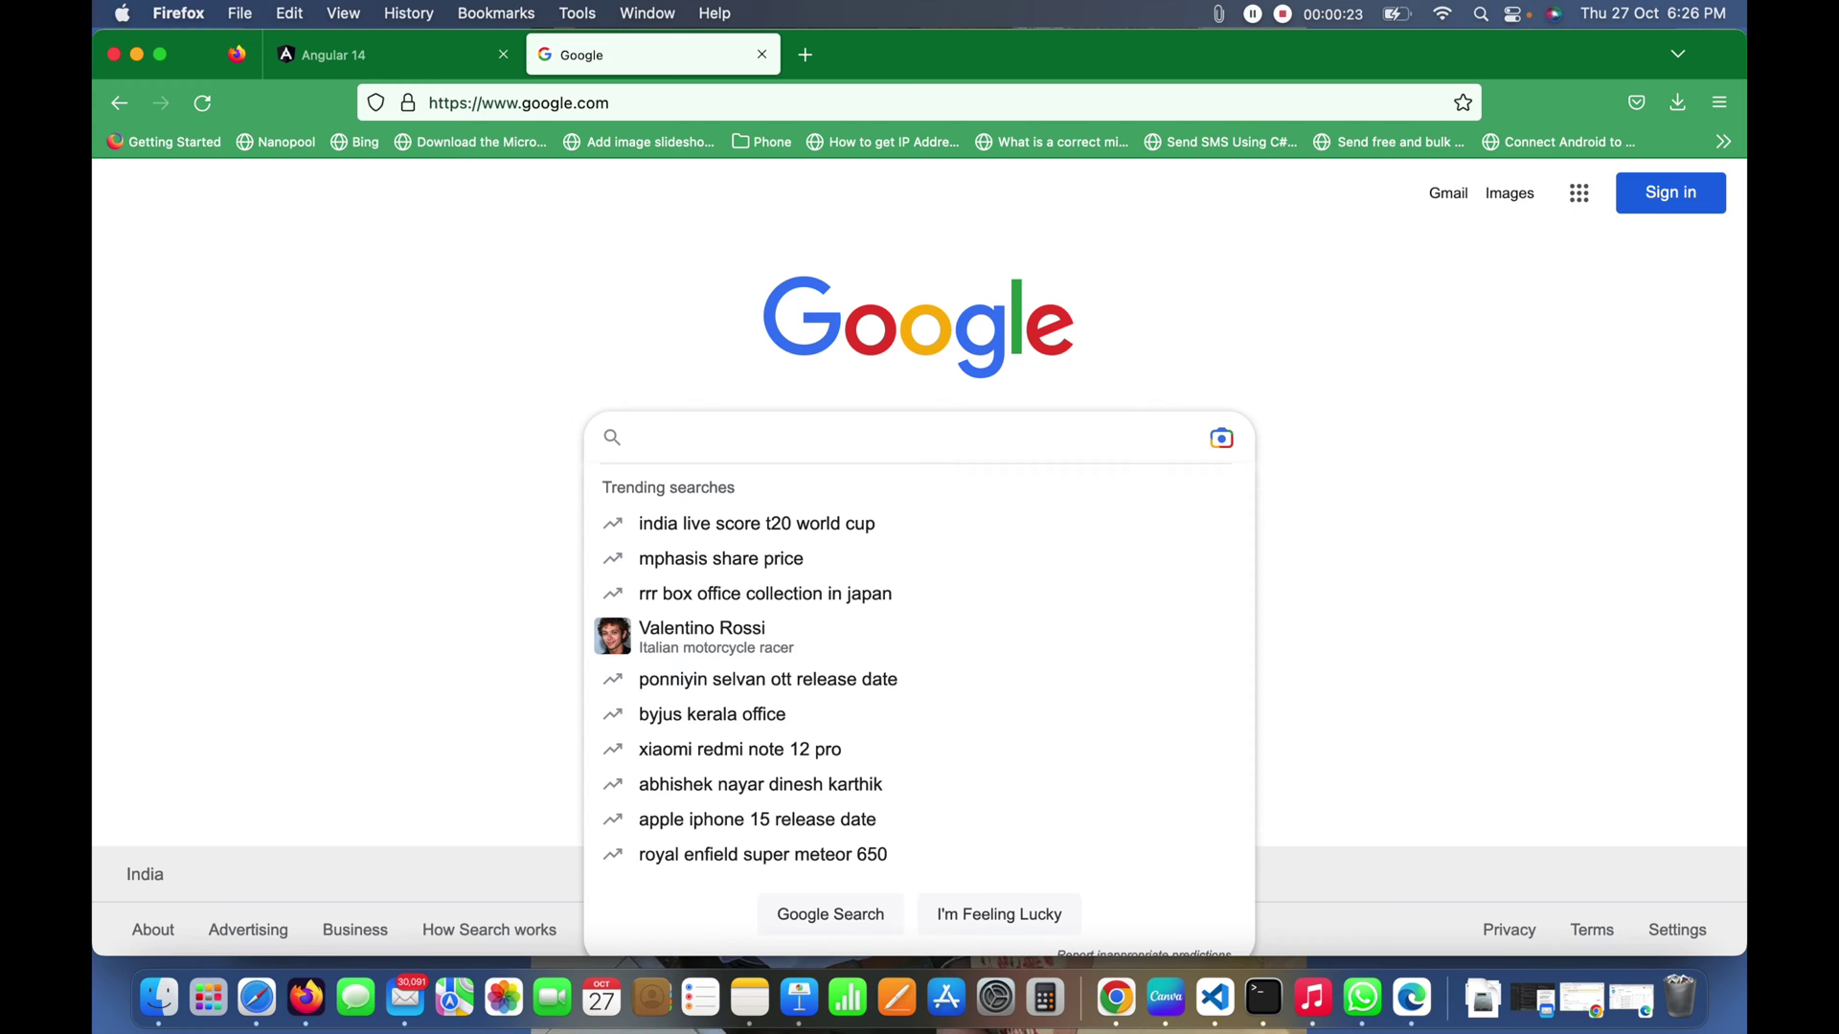
type("brave")
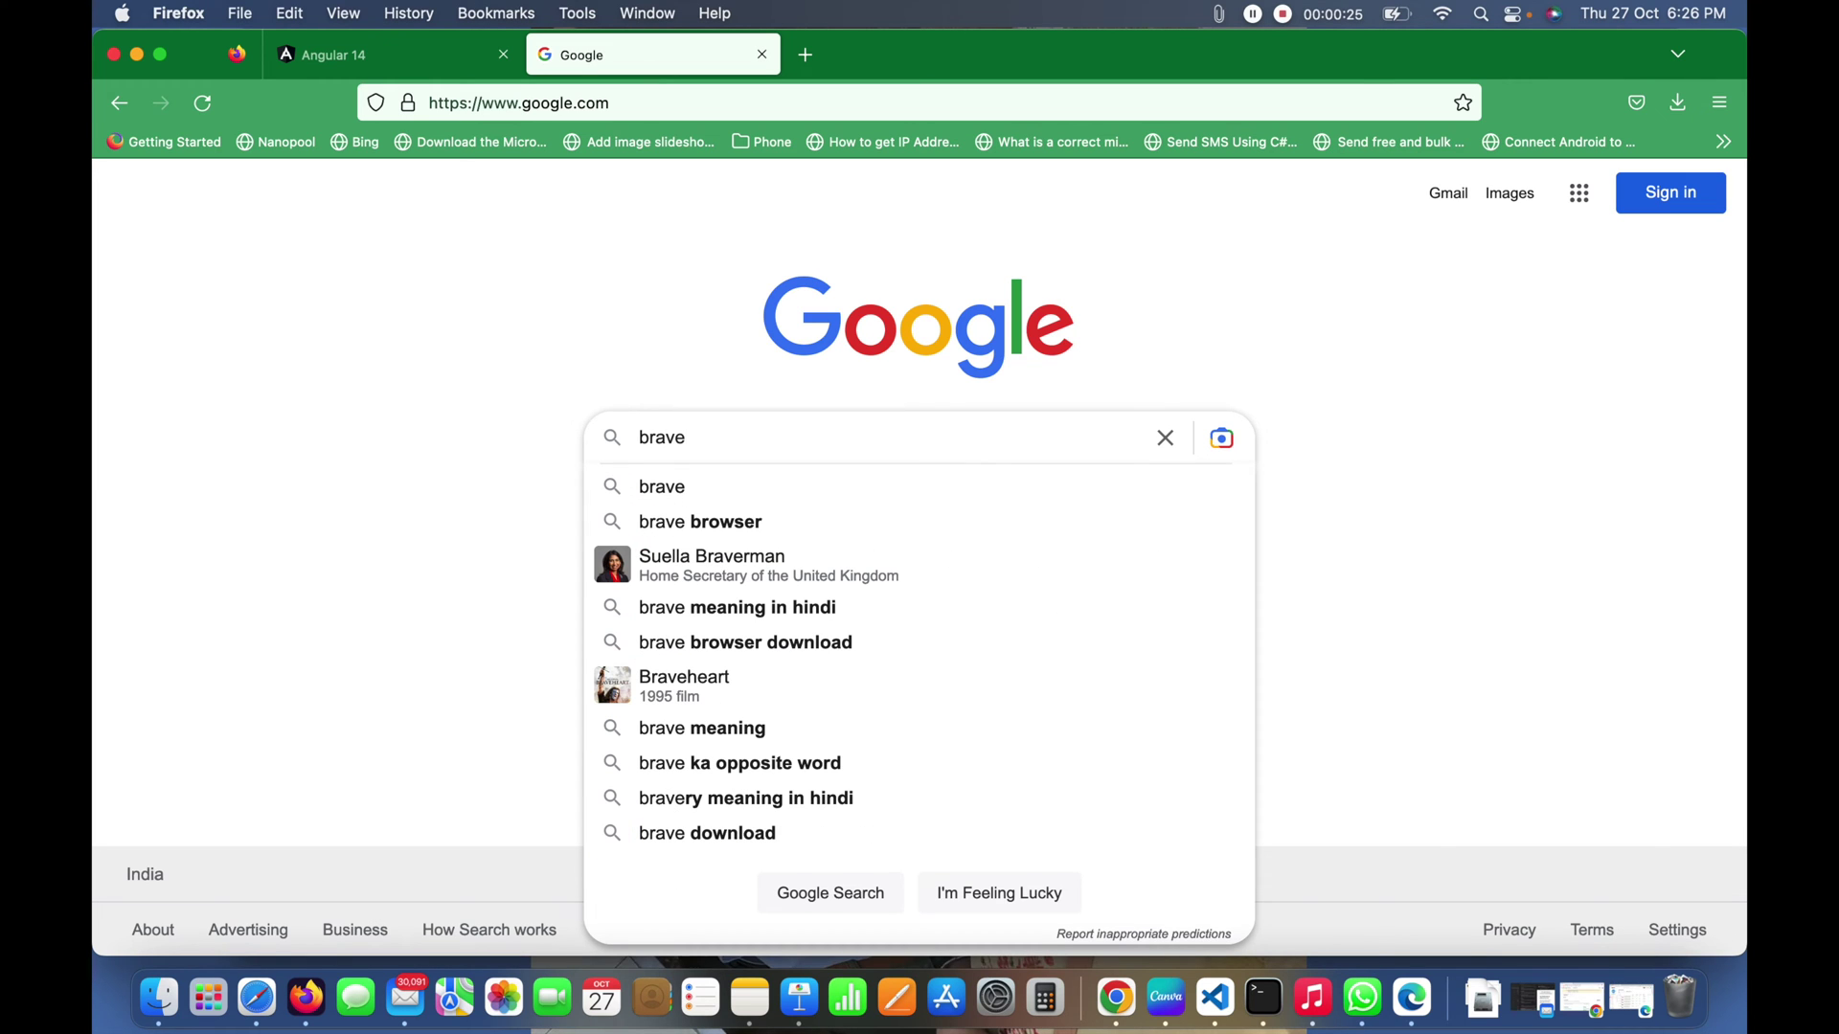
key("Down")
key("Down")
key("Return")
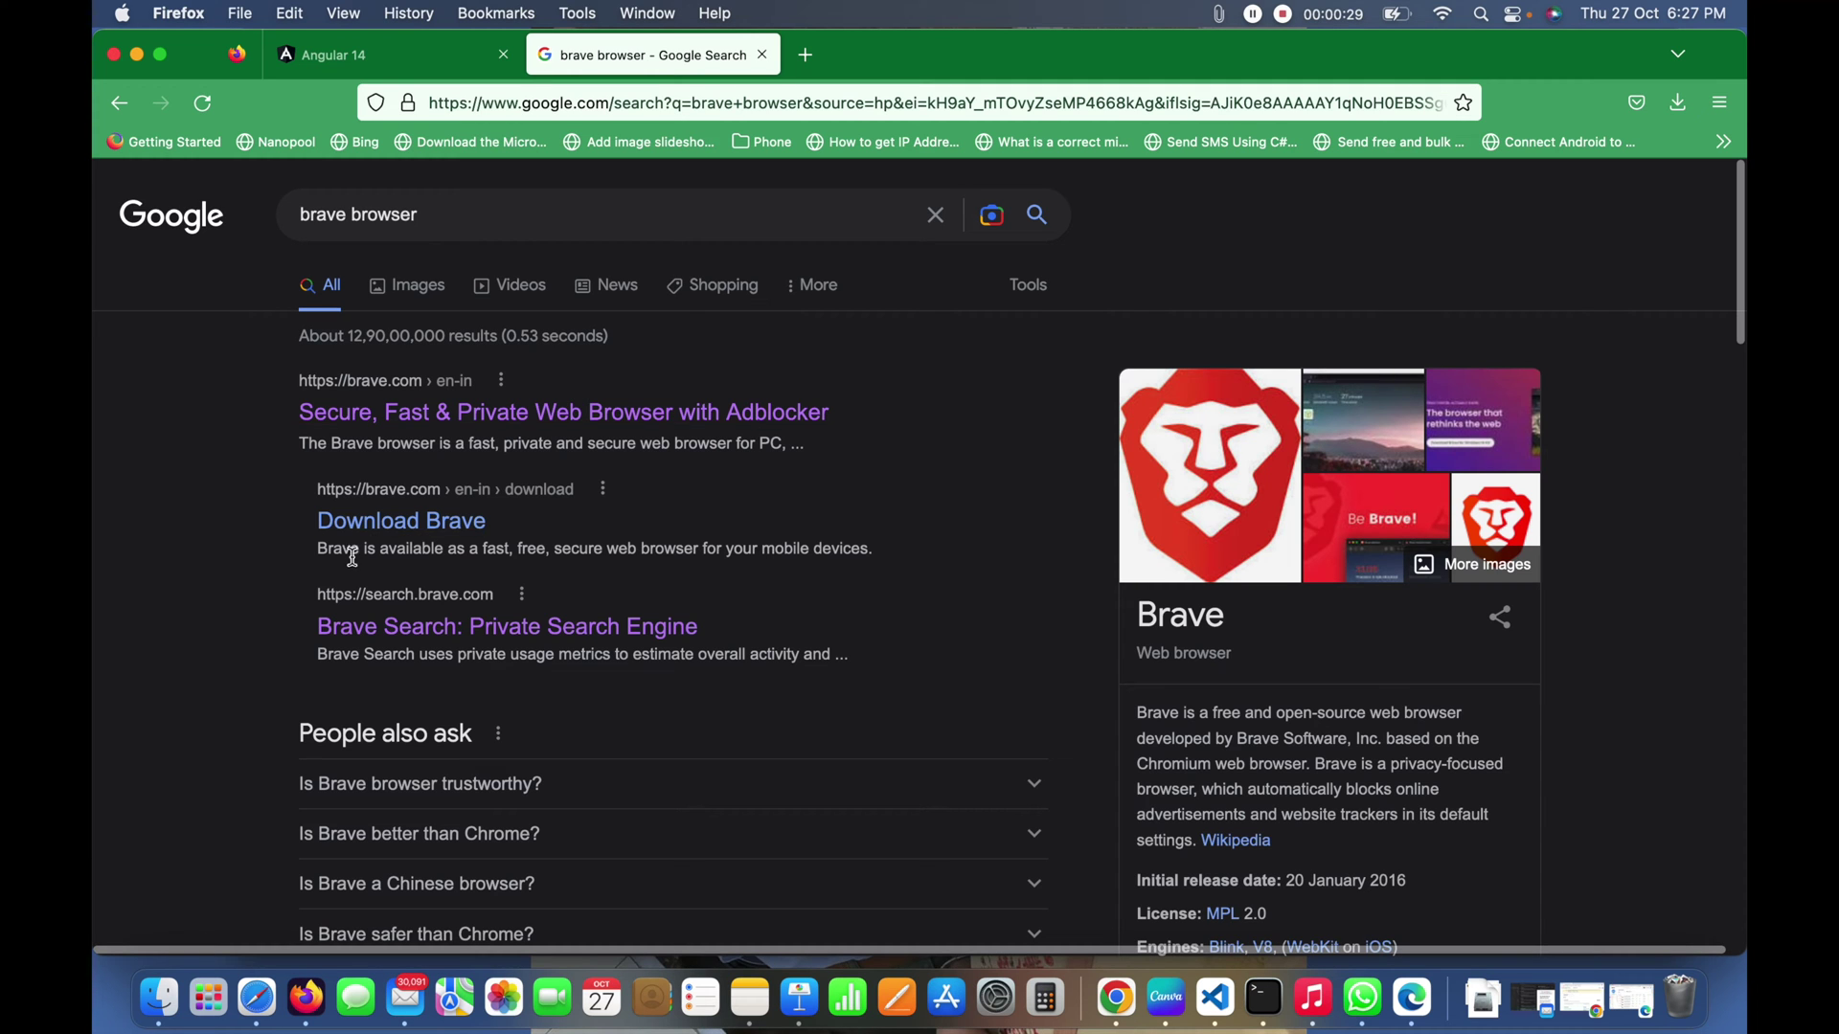
Open brave.com from the results and start the Brave download for macOS
left_click(447, 422)
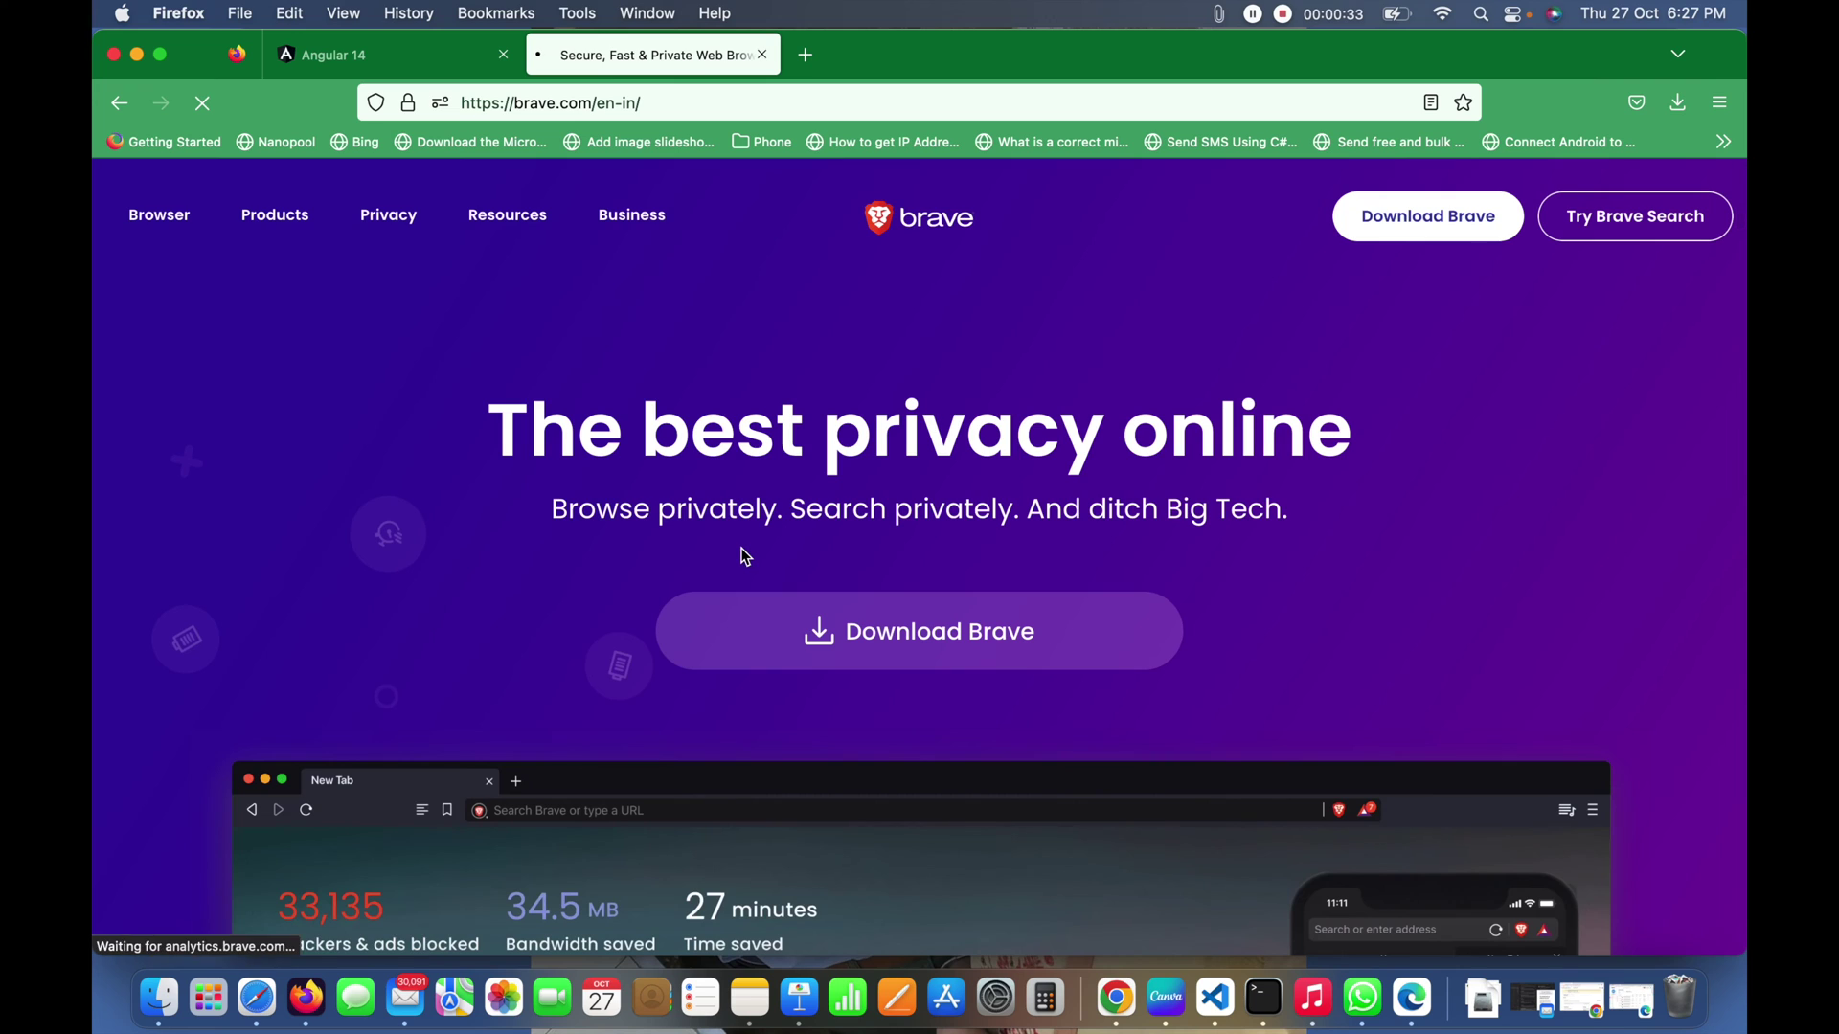
left_click(937, 635)
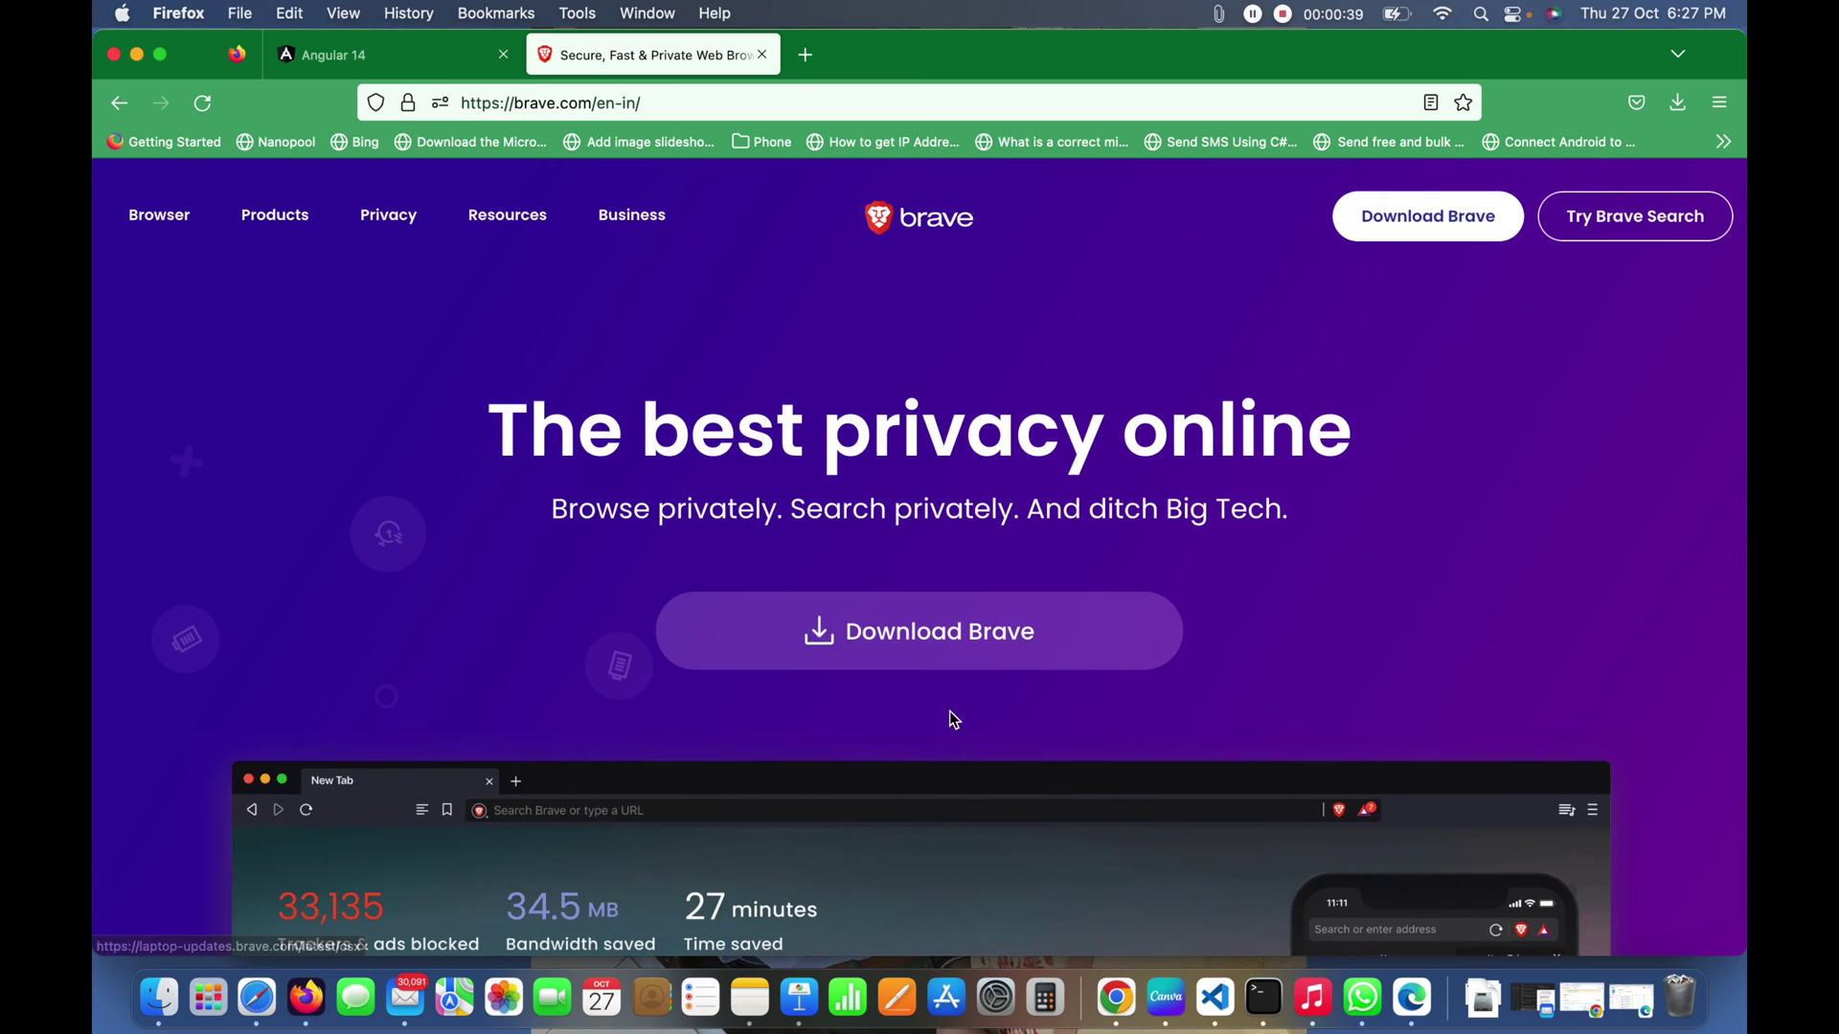
left_click(932, 641)
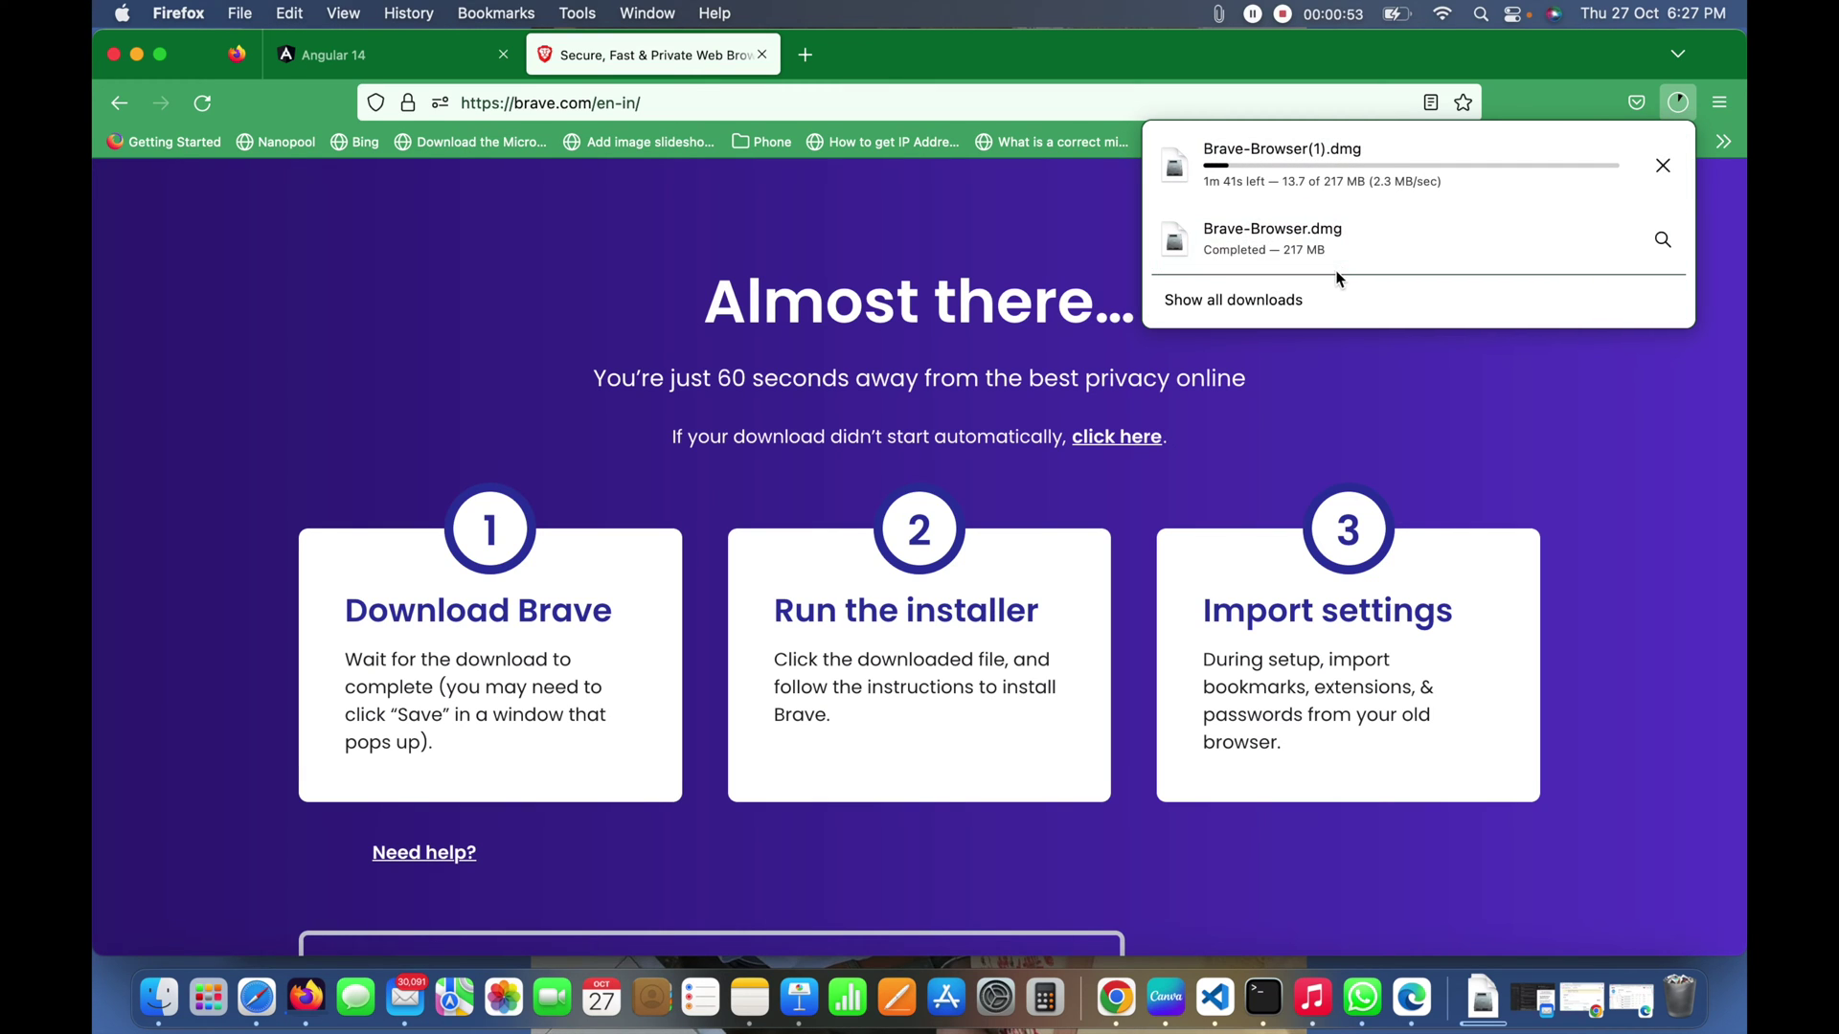
Cancel the duplicate Brave-Browser(1).dmg download and bring up Finder on Downloads
left_click(1663, 166)
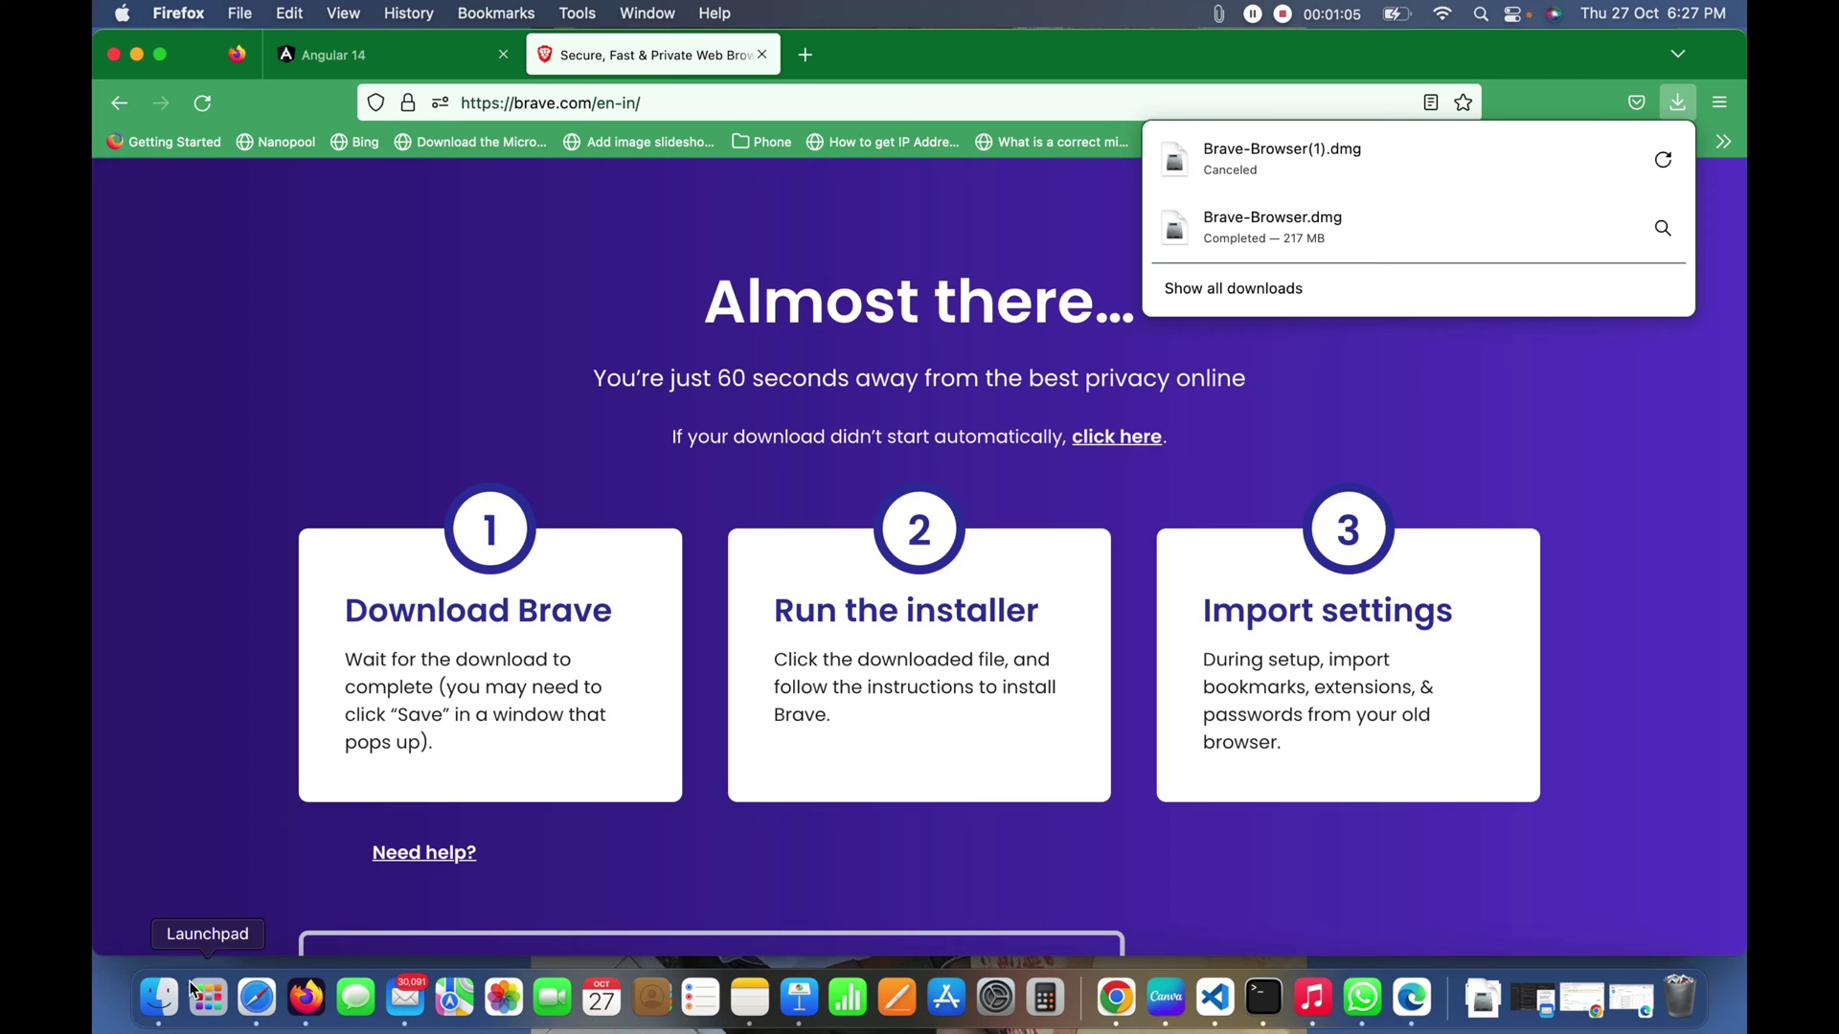
left_click(159, 997)
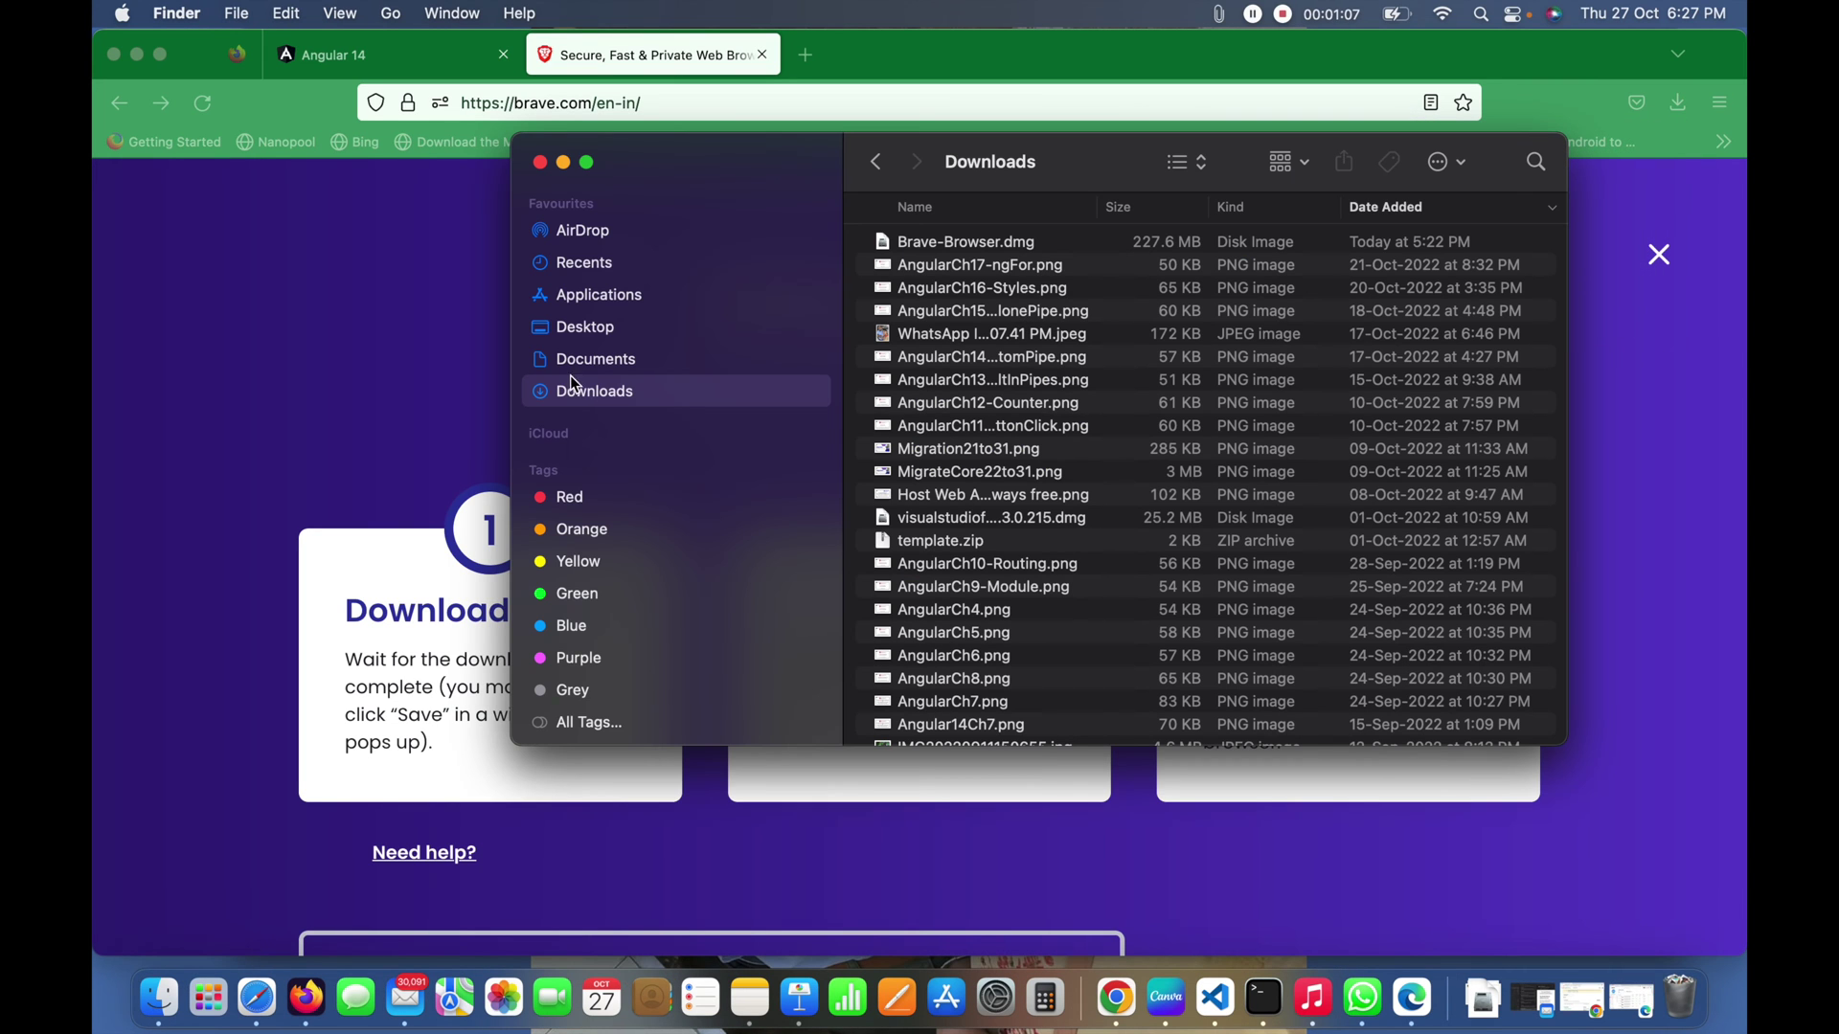
Mount Brave-Browser.dmg, drag Brave Browser into Applications, and close the installer window
left_click(999, 245)
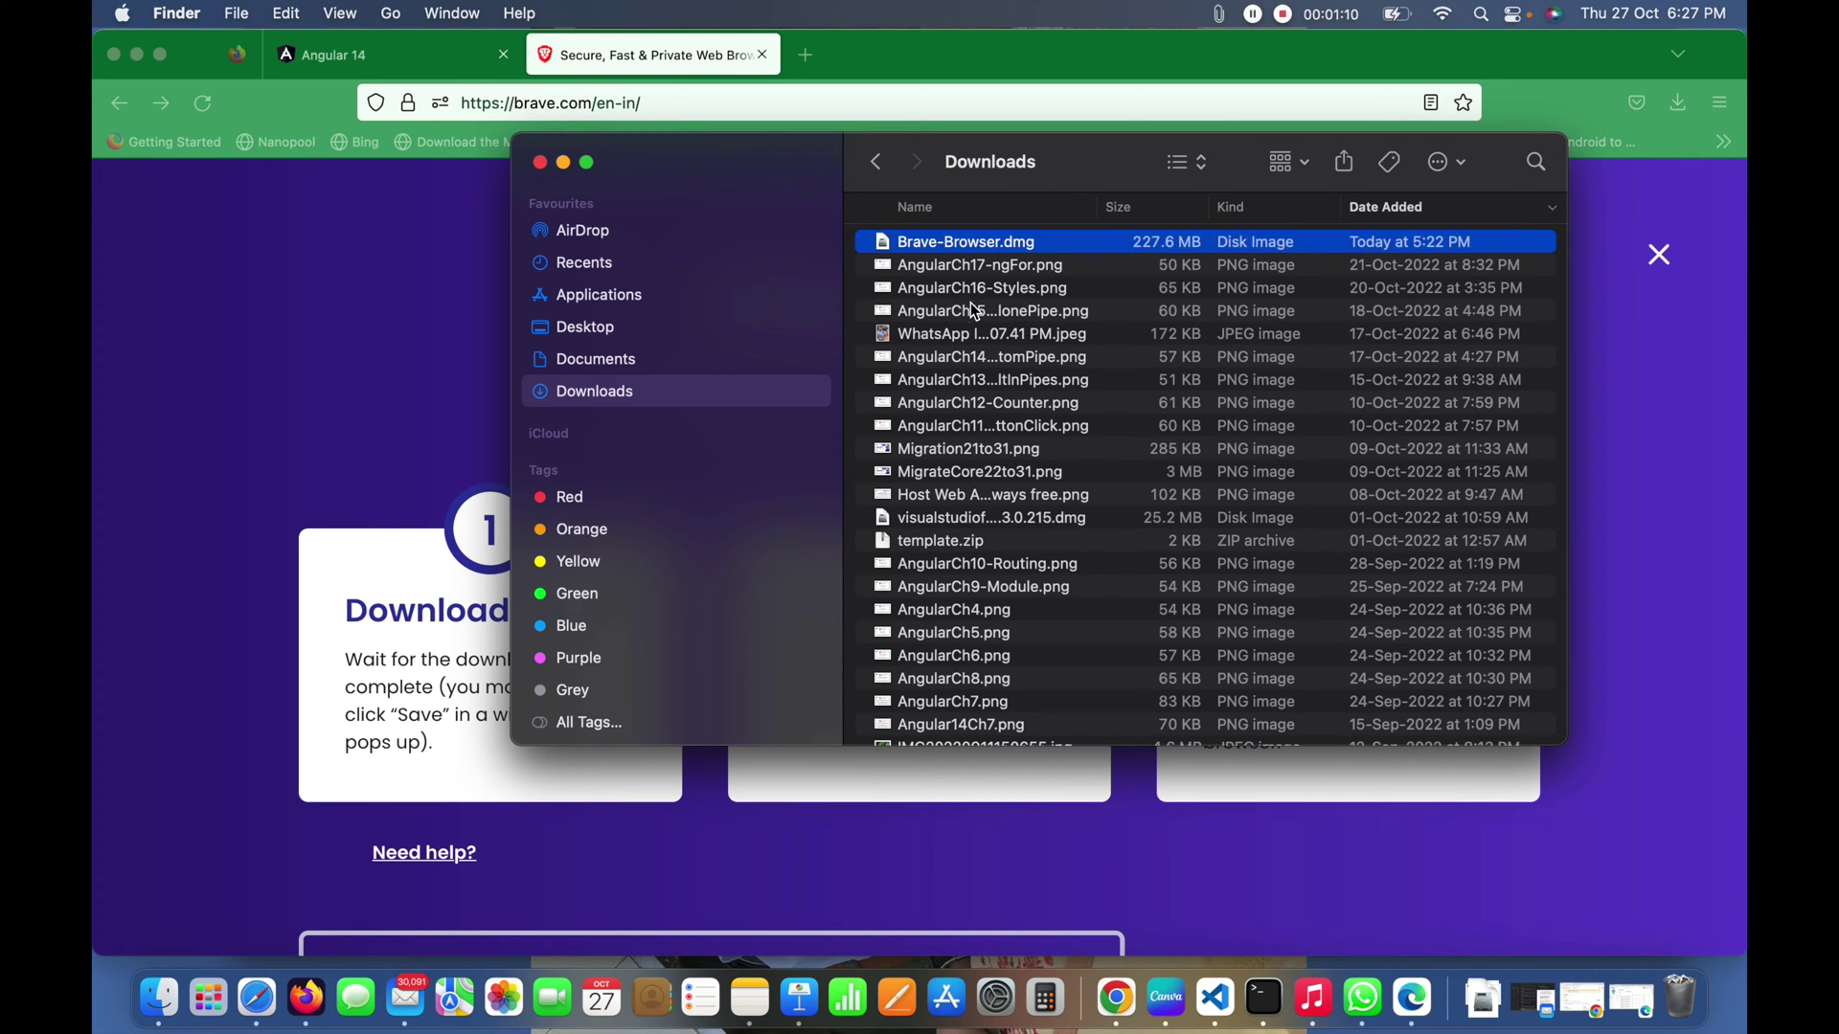
double_click(984, 243)
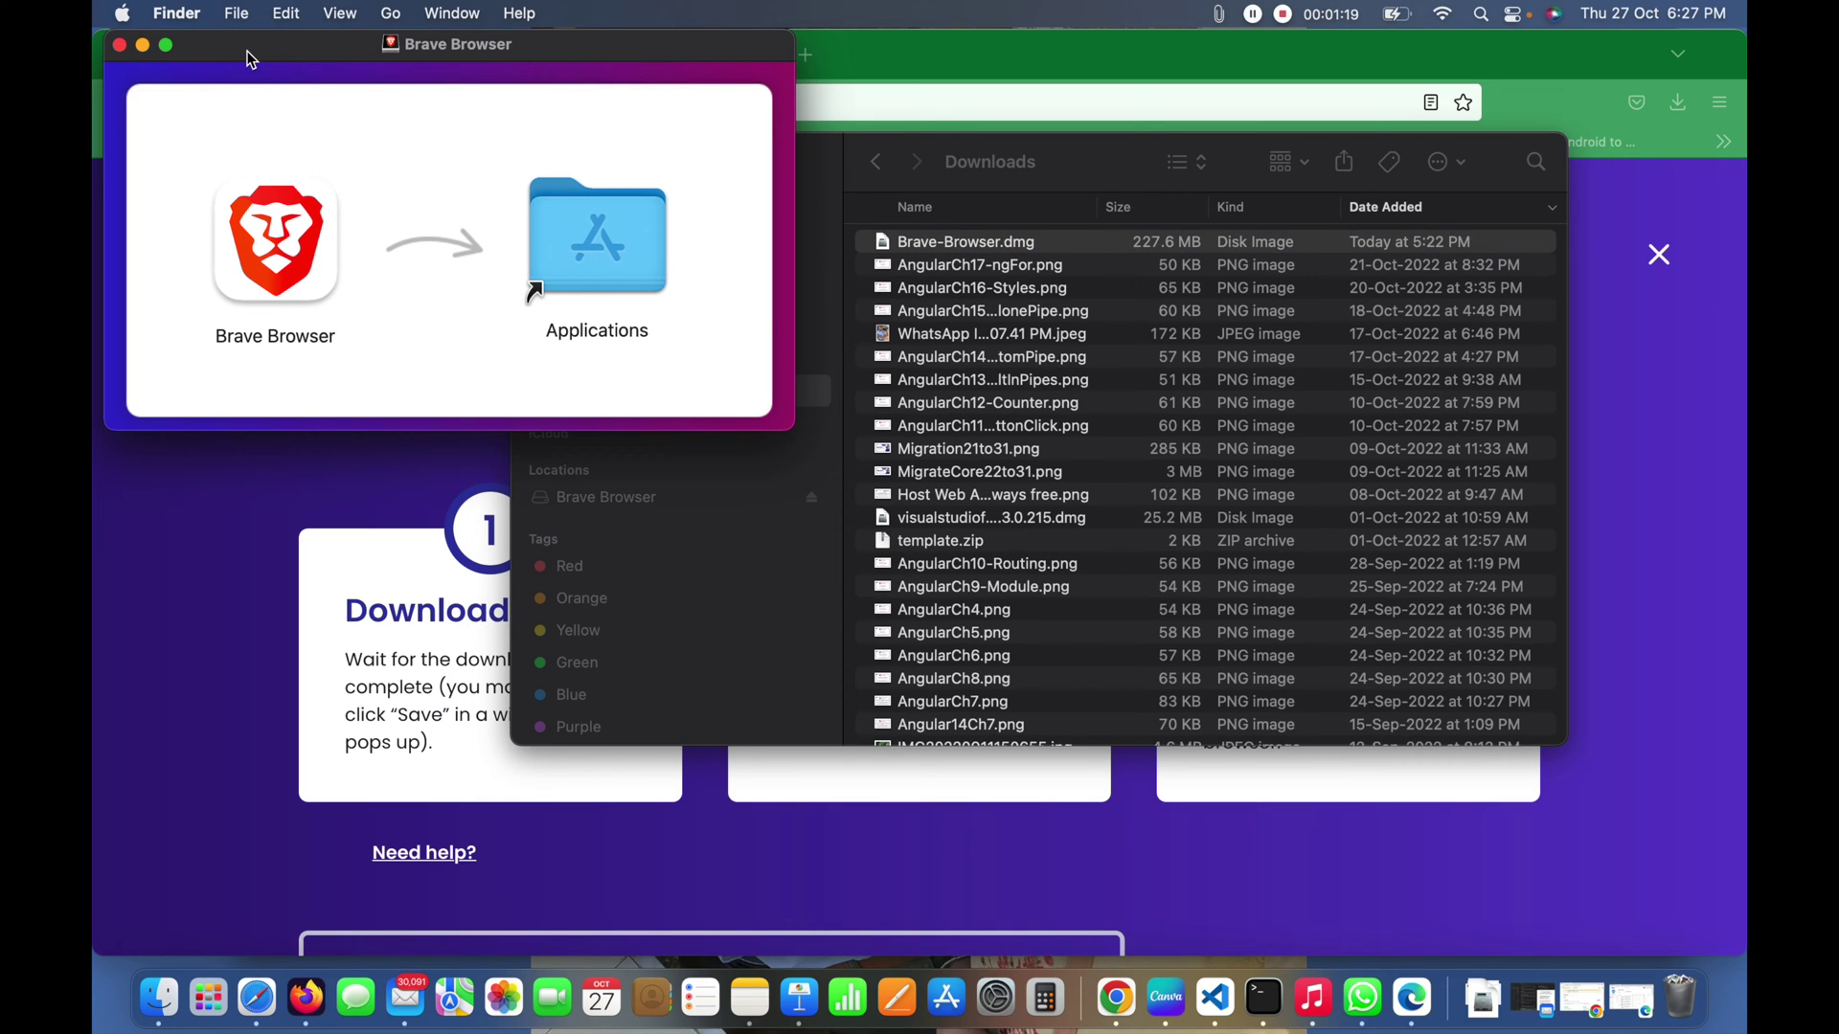
left_click_drag(251, 60, 275, 140)
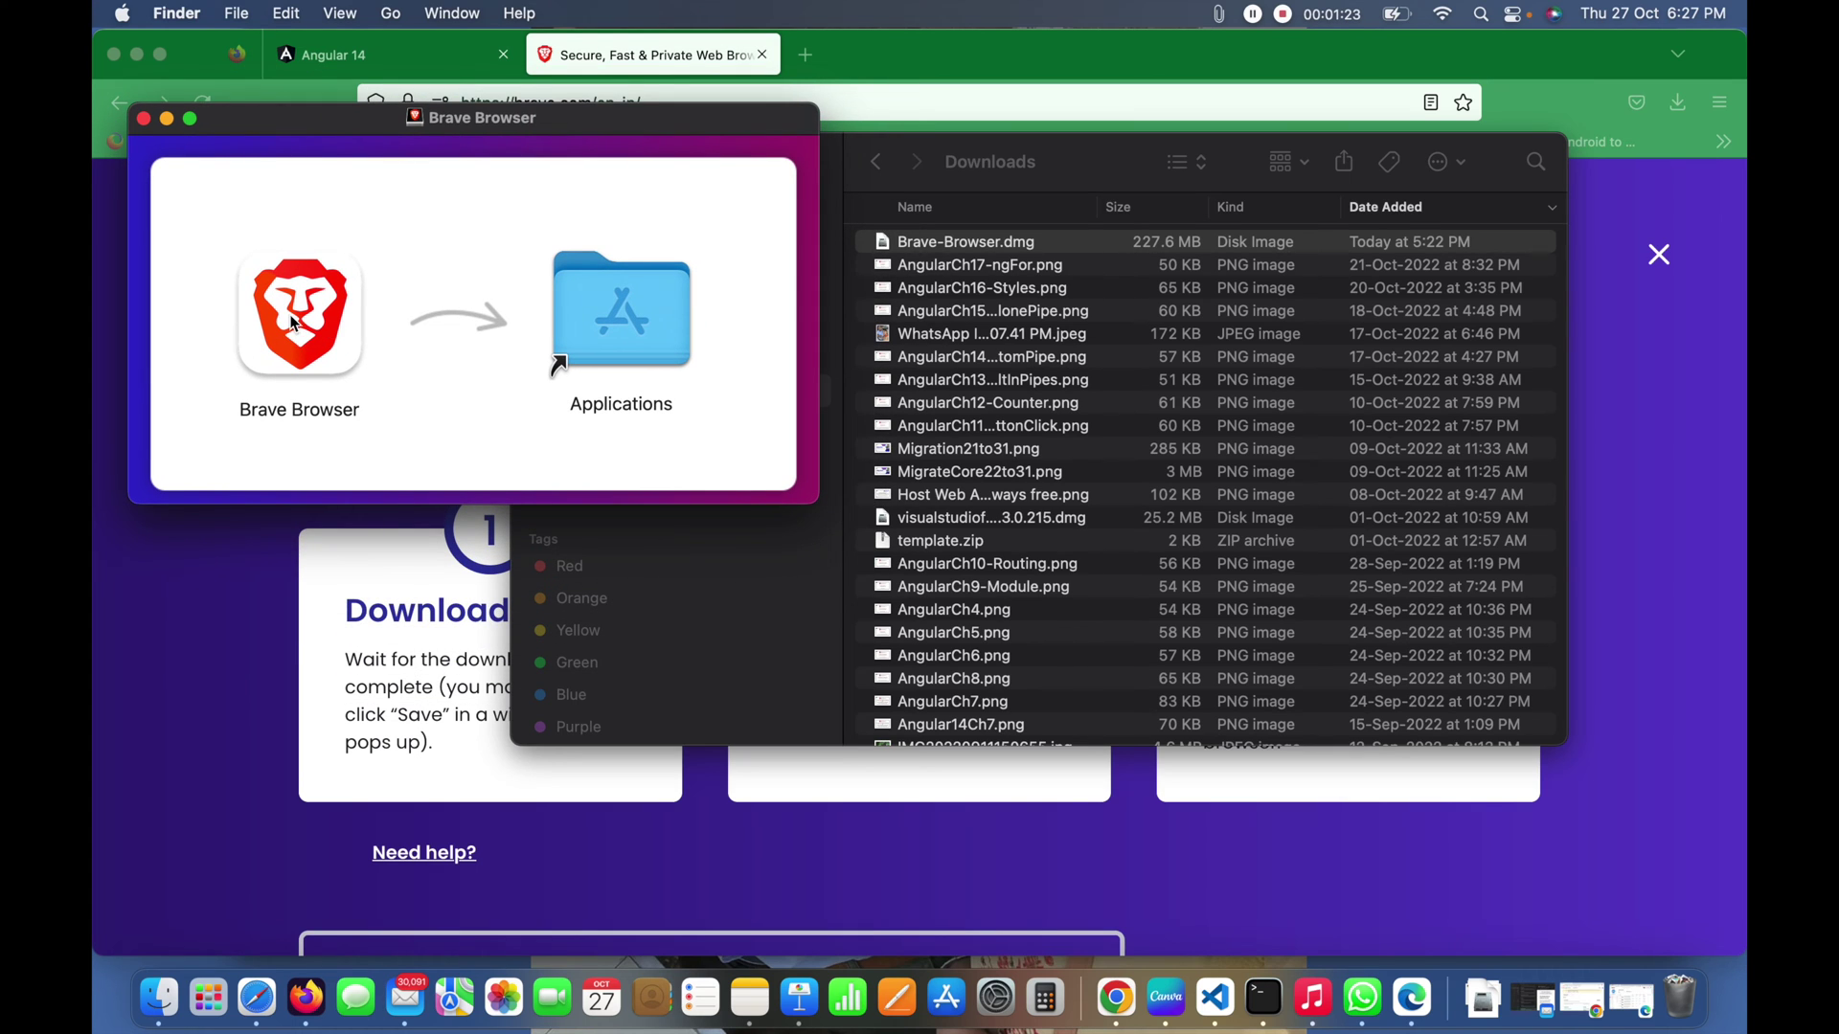
left_click_drag(292, 326, 623, 316)
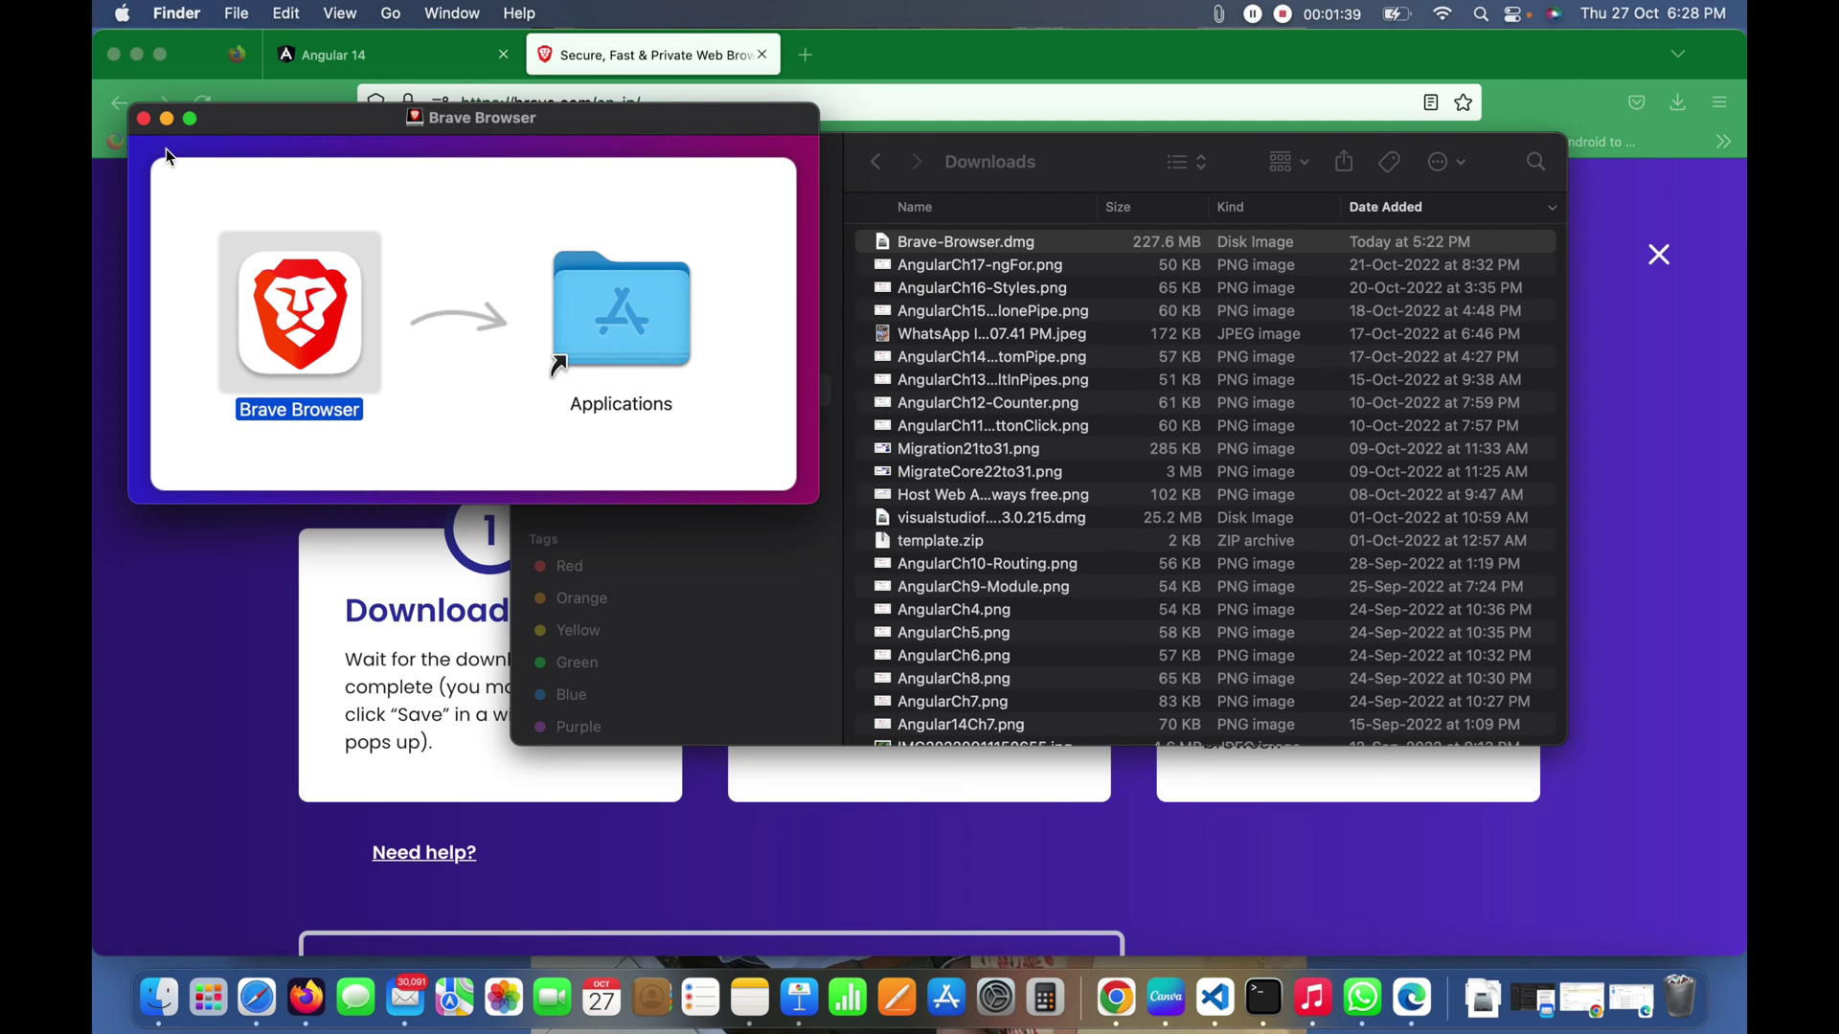
left_click(143, 117)
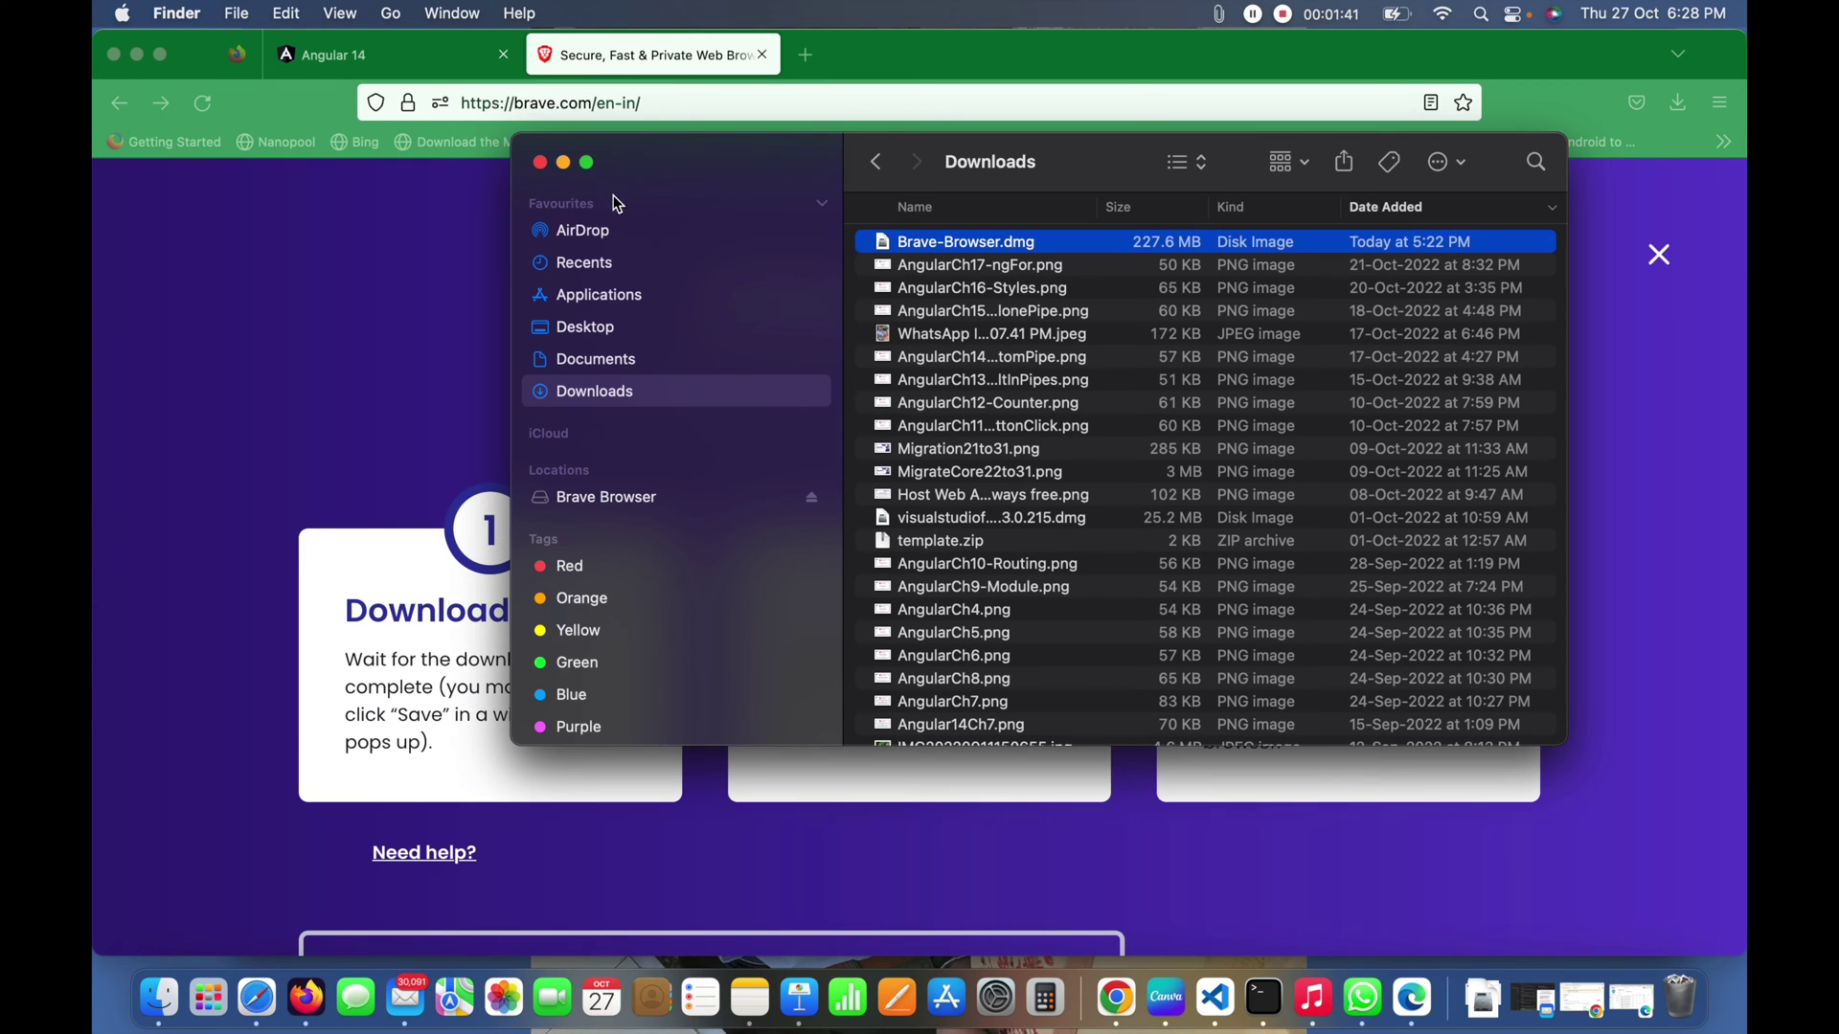
Eject the Brave Browser disk image in Finder and return to Firefox's 'Almost there' page
left_click(541, 163)
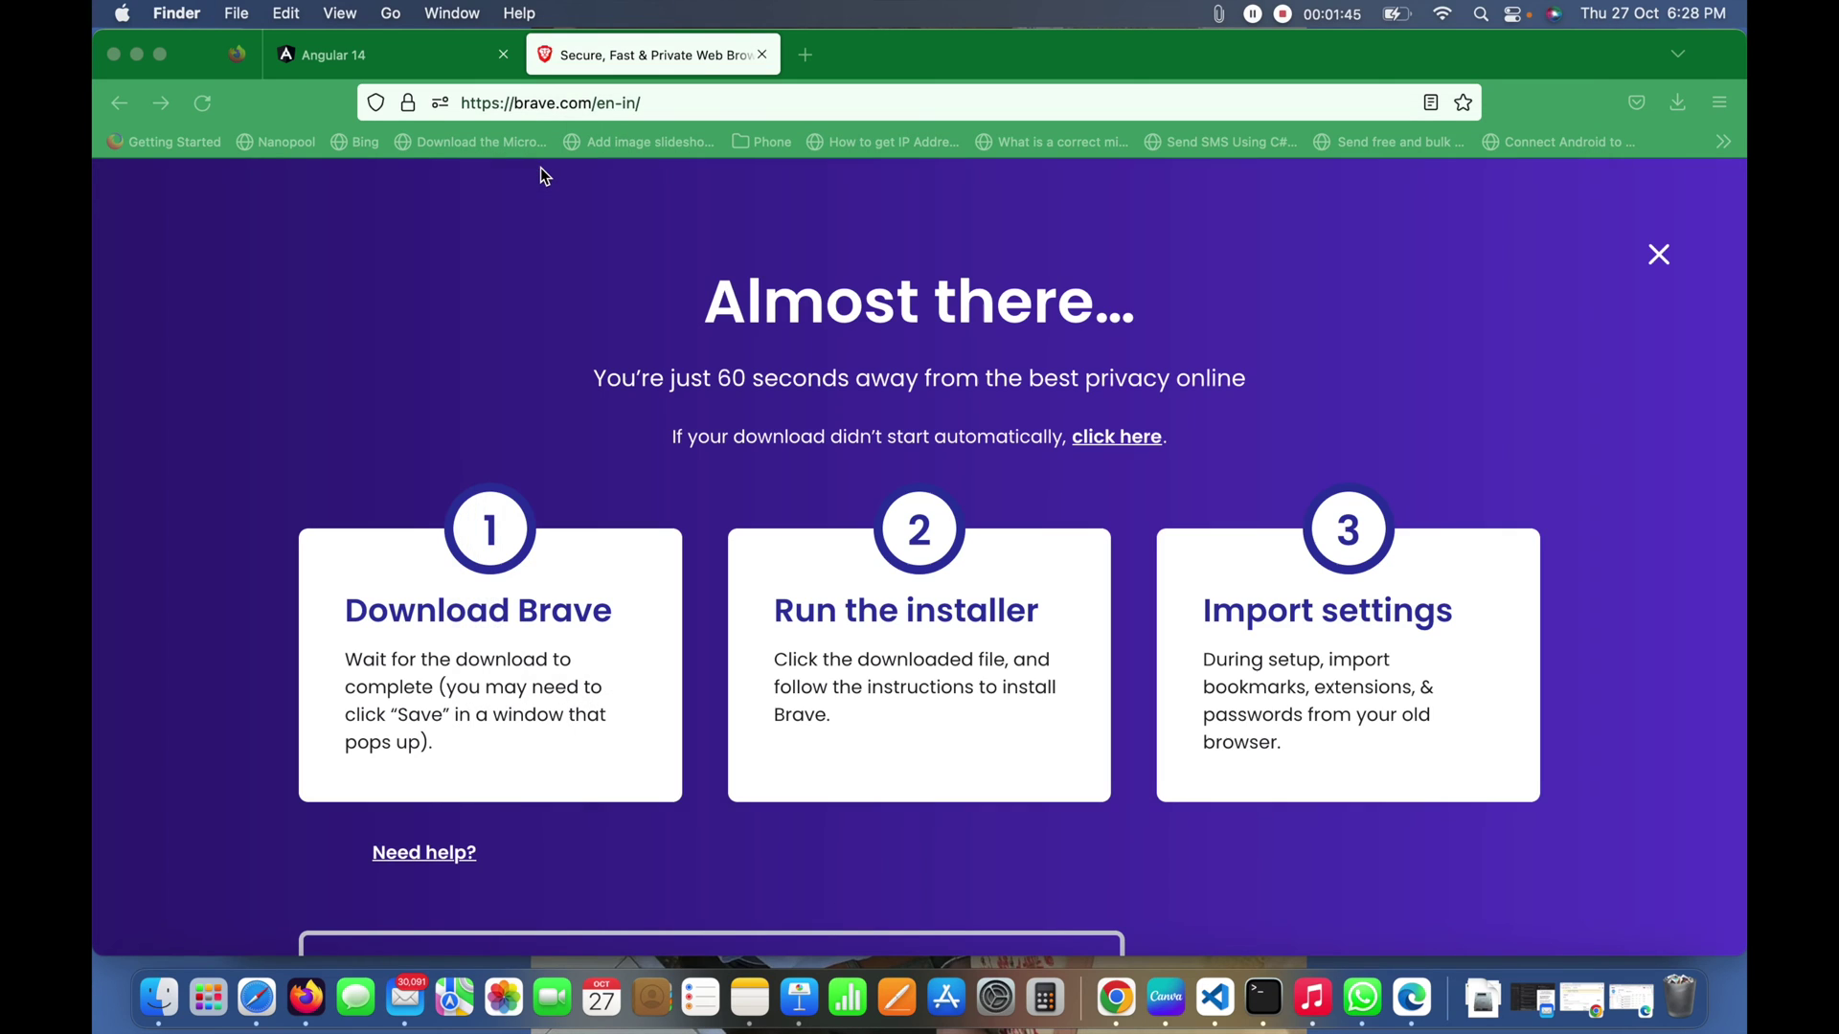
left_click(160, 999)
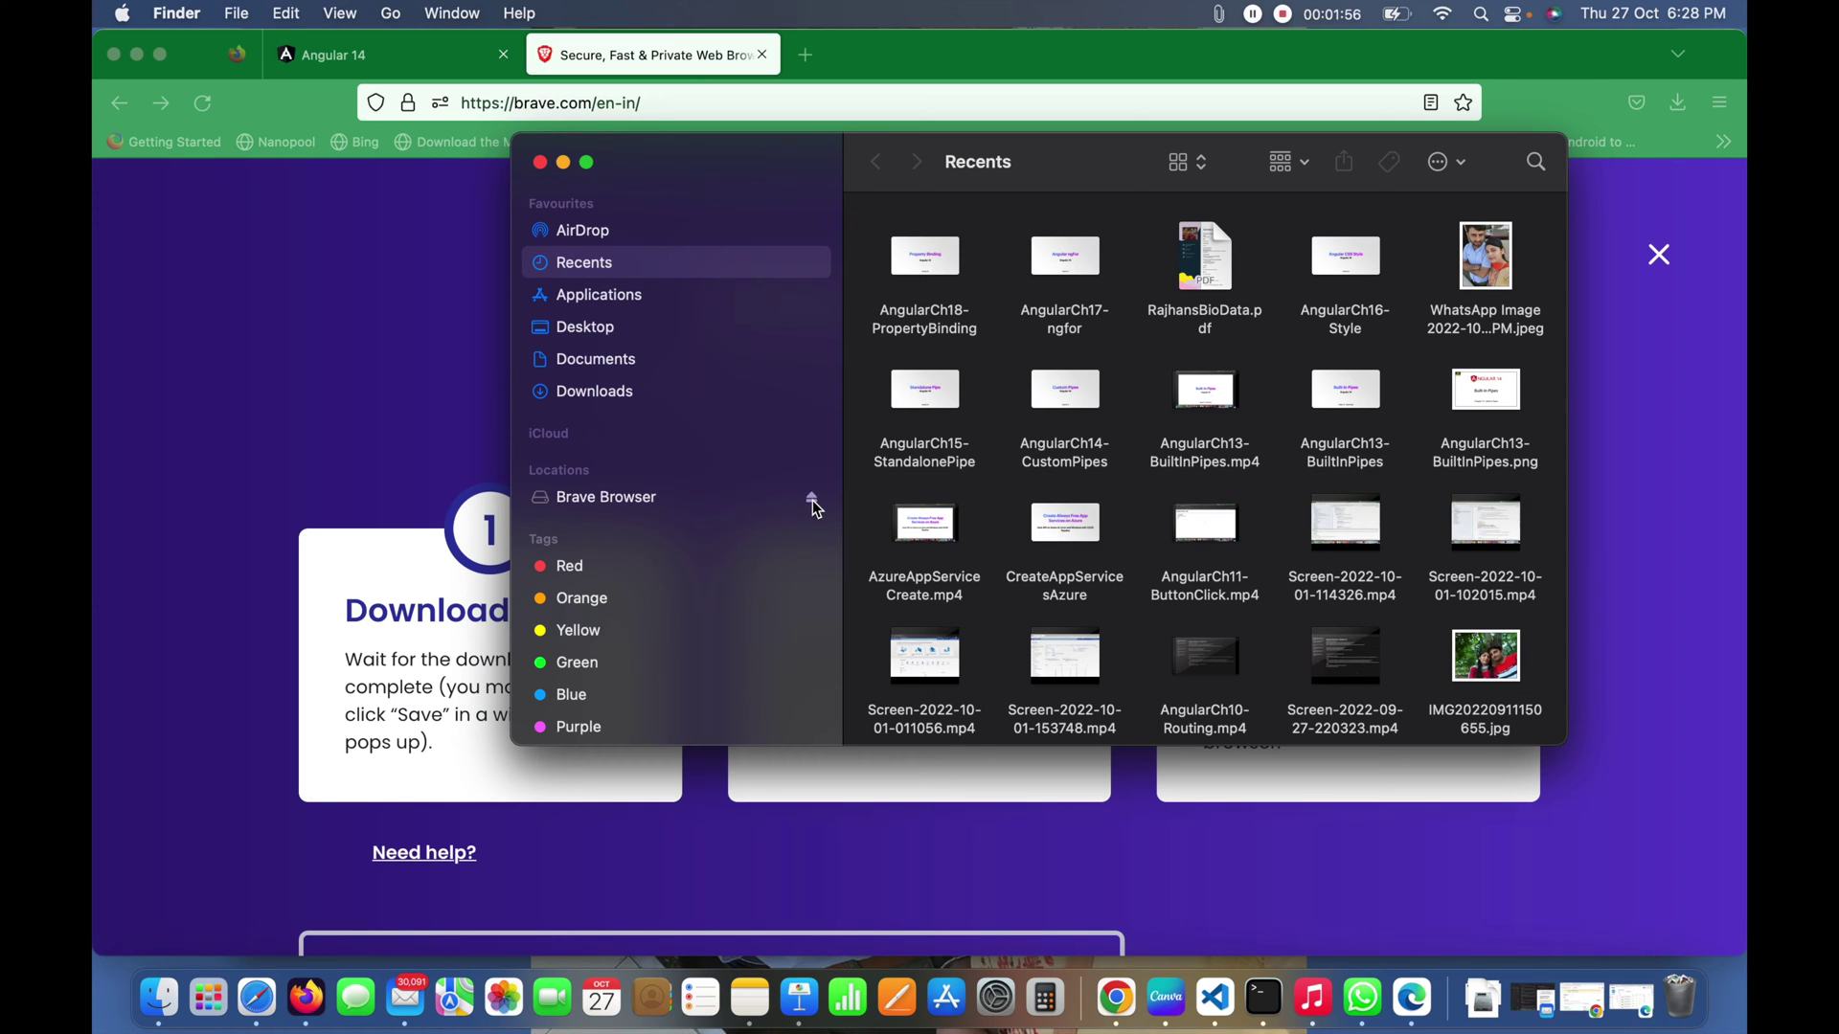
left_click(812, 499)
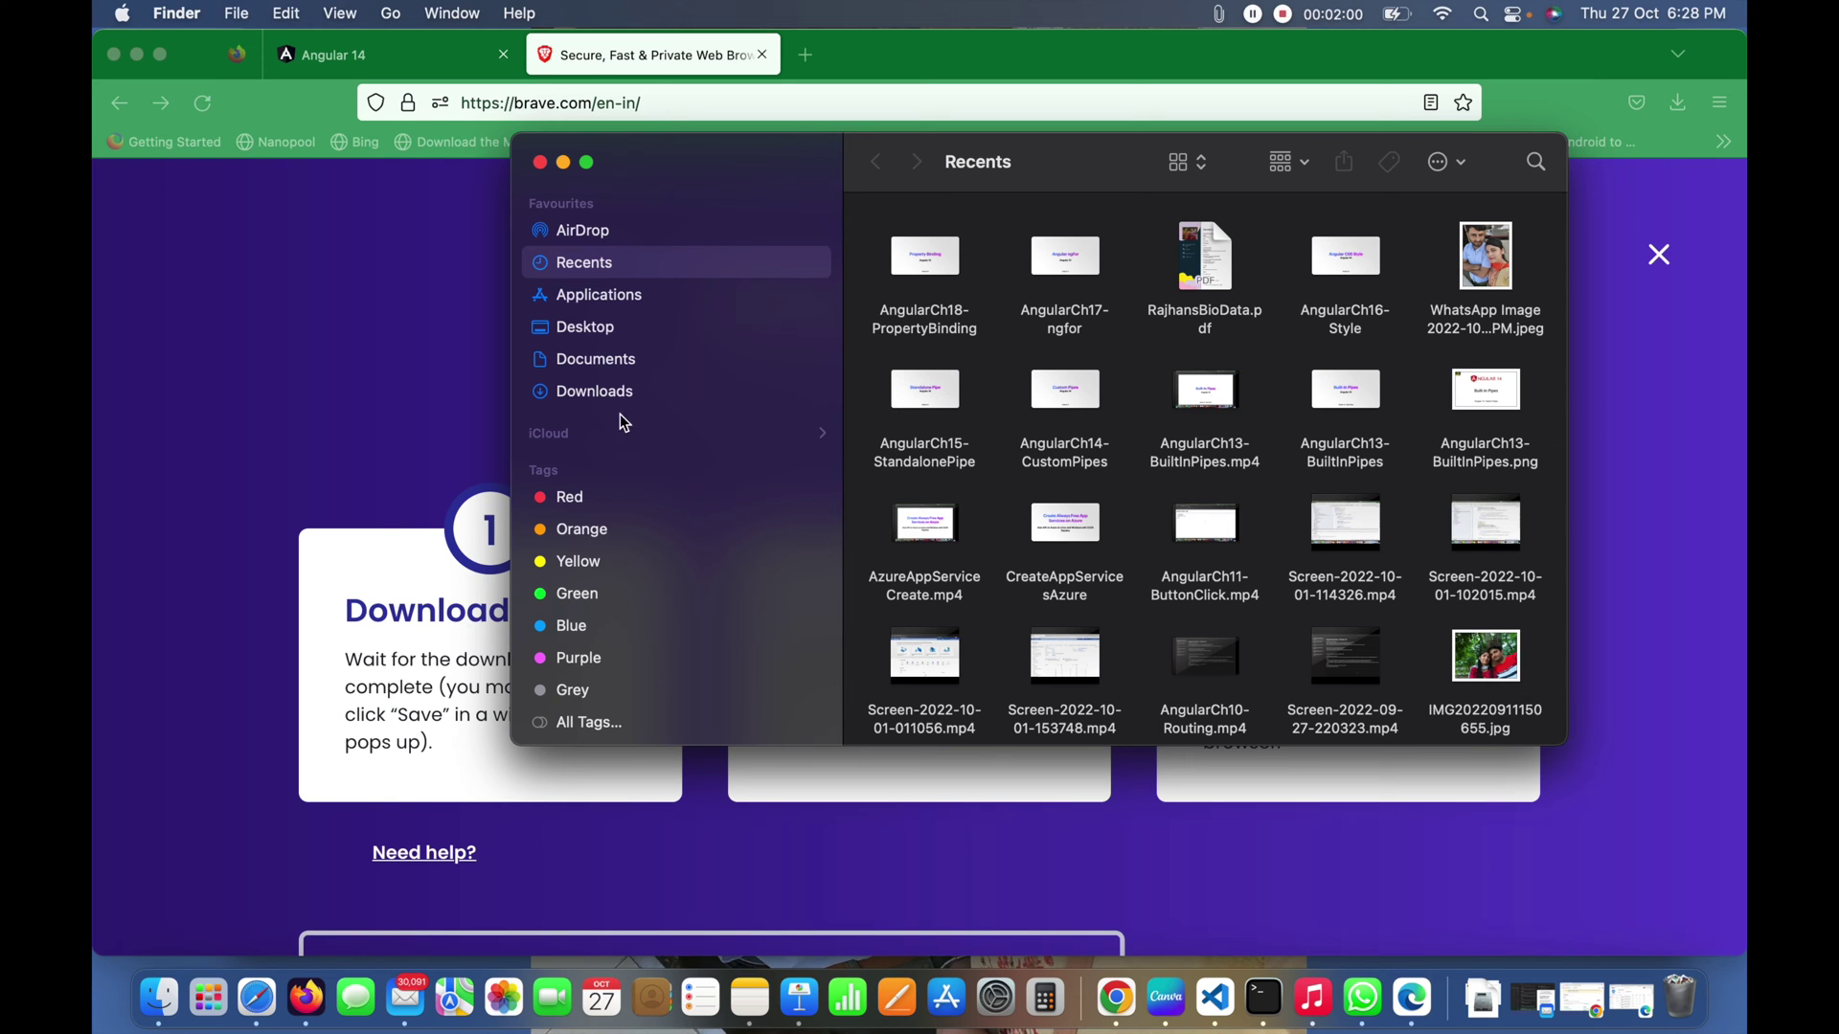
left_click(565, 164)
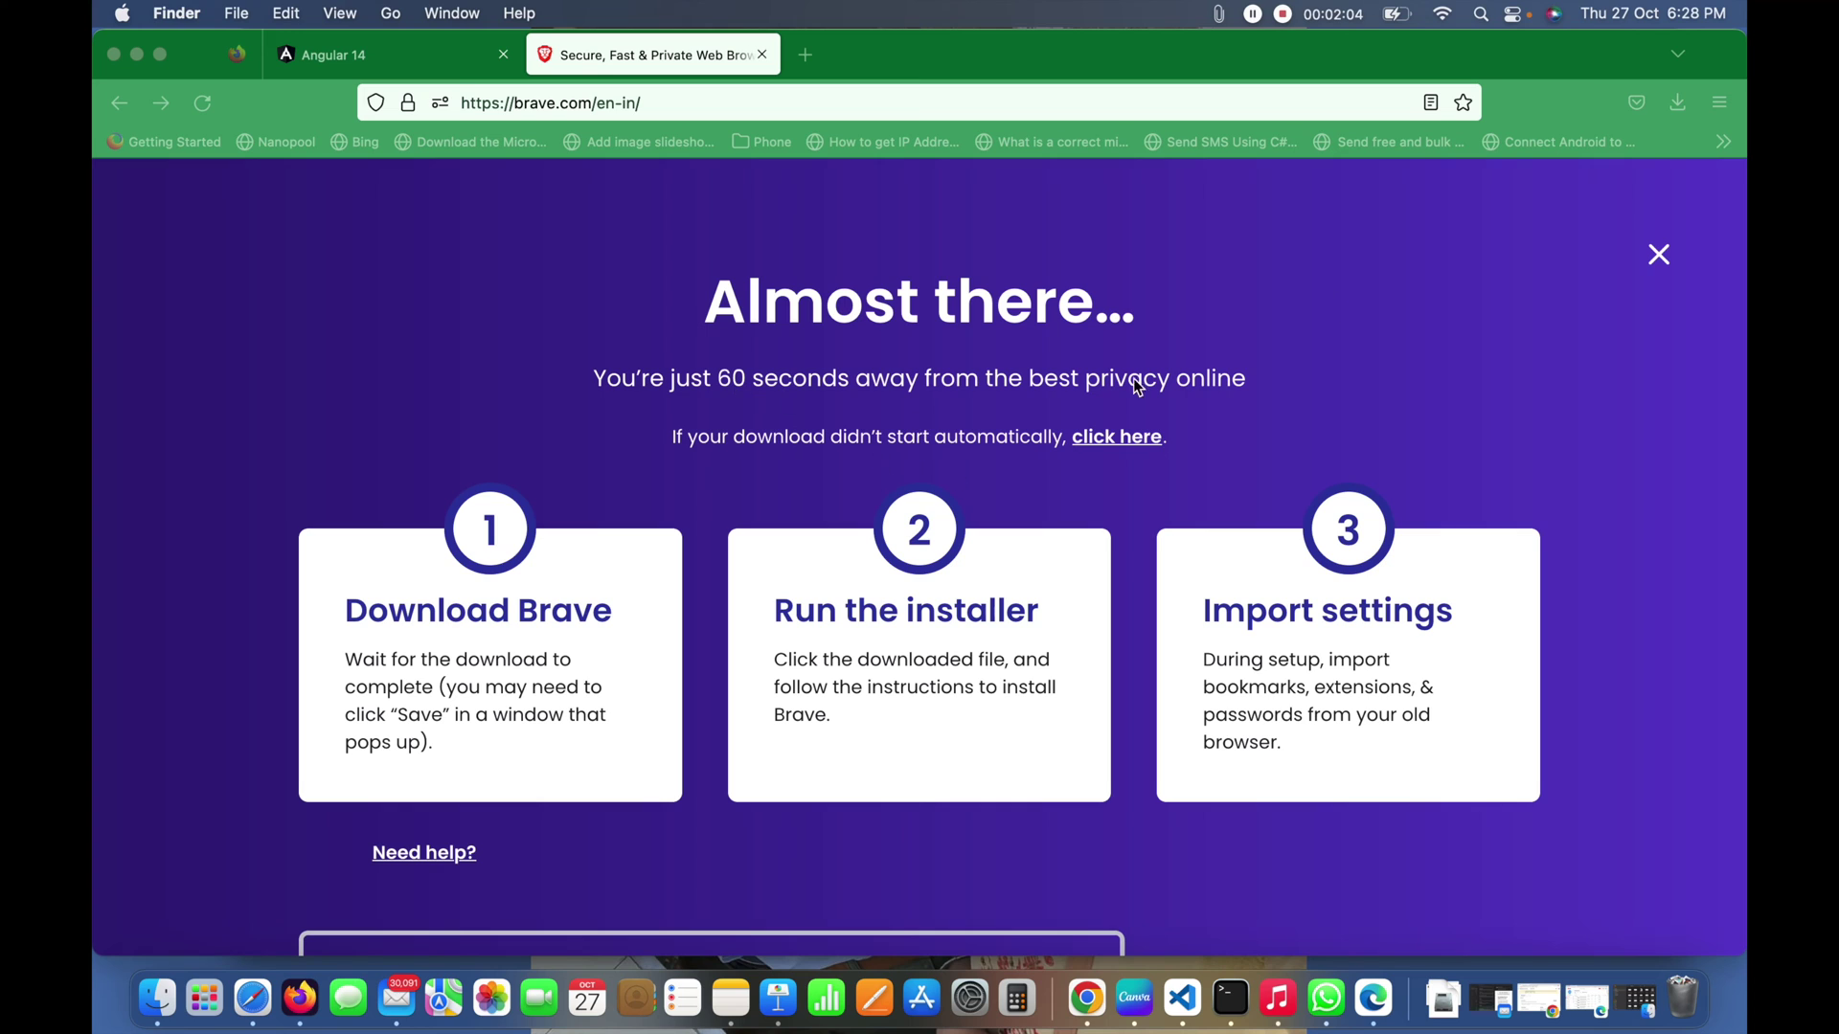
left_click(1660, 261)
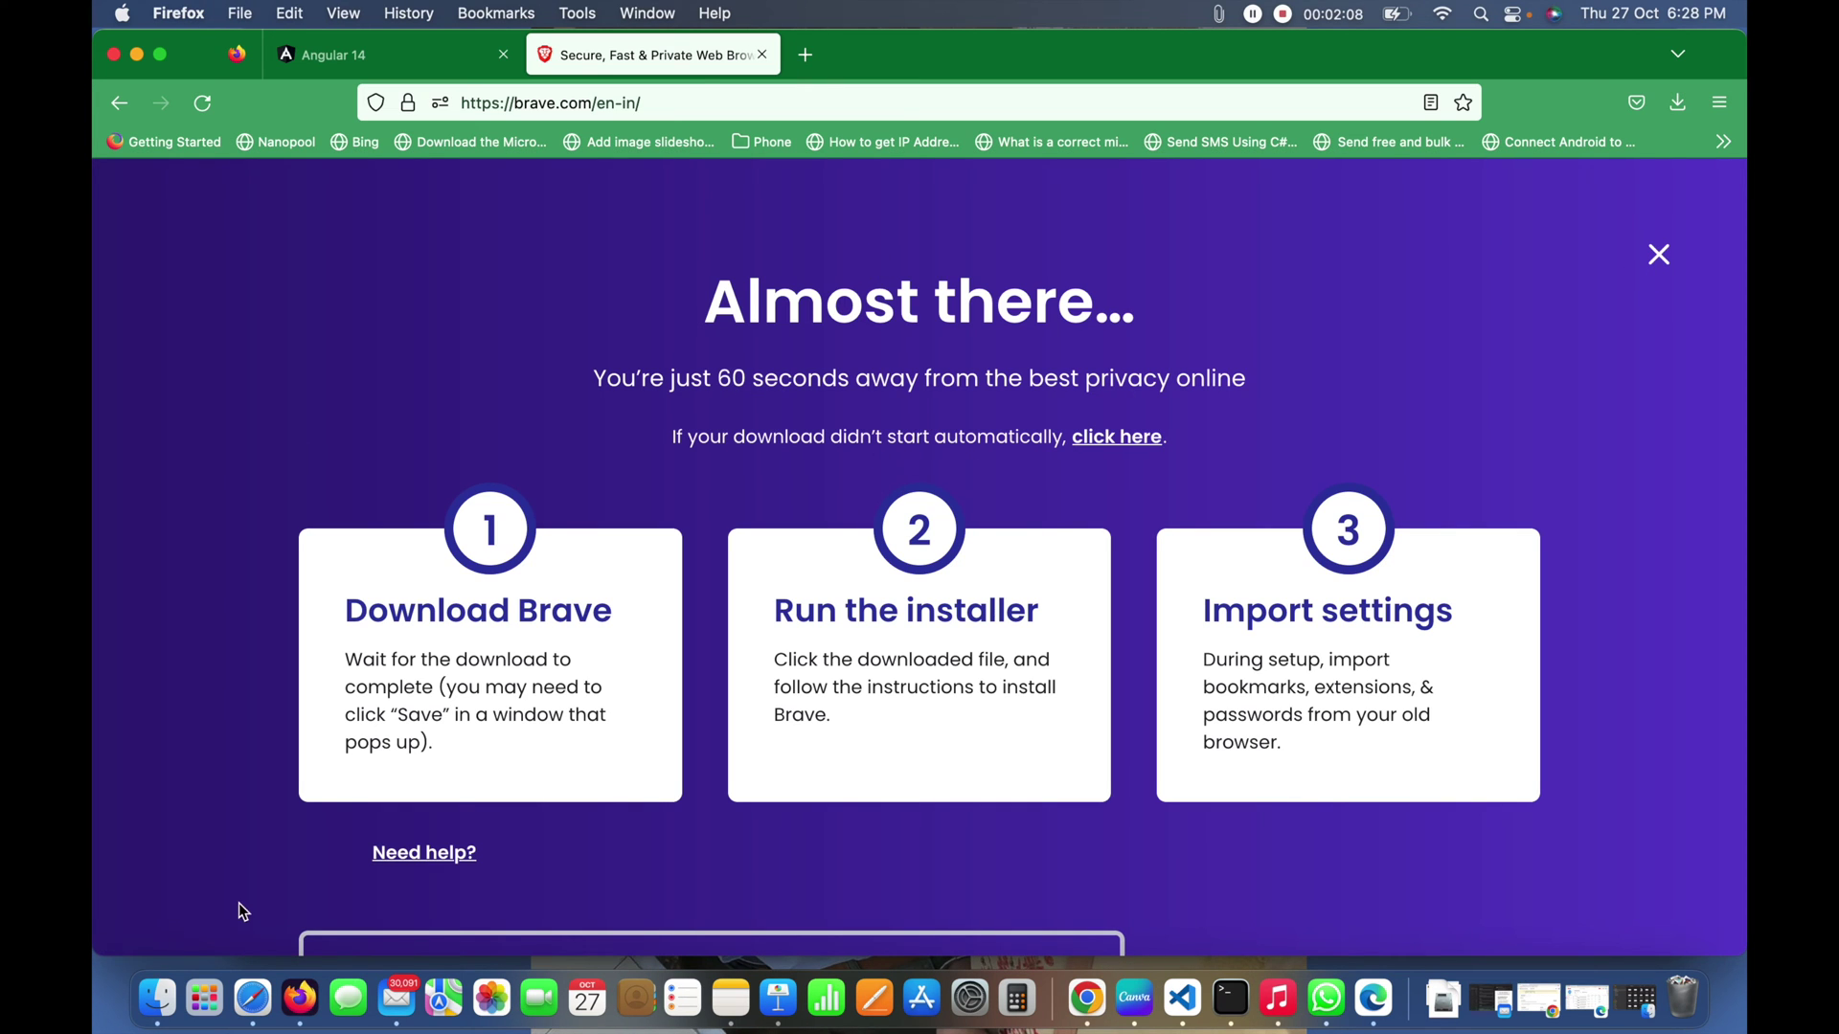
Launch Brave Browser from Launchpad and approve opening the app downloaded from the internet
left_click(202, 993)
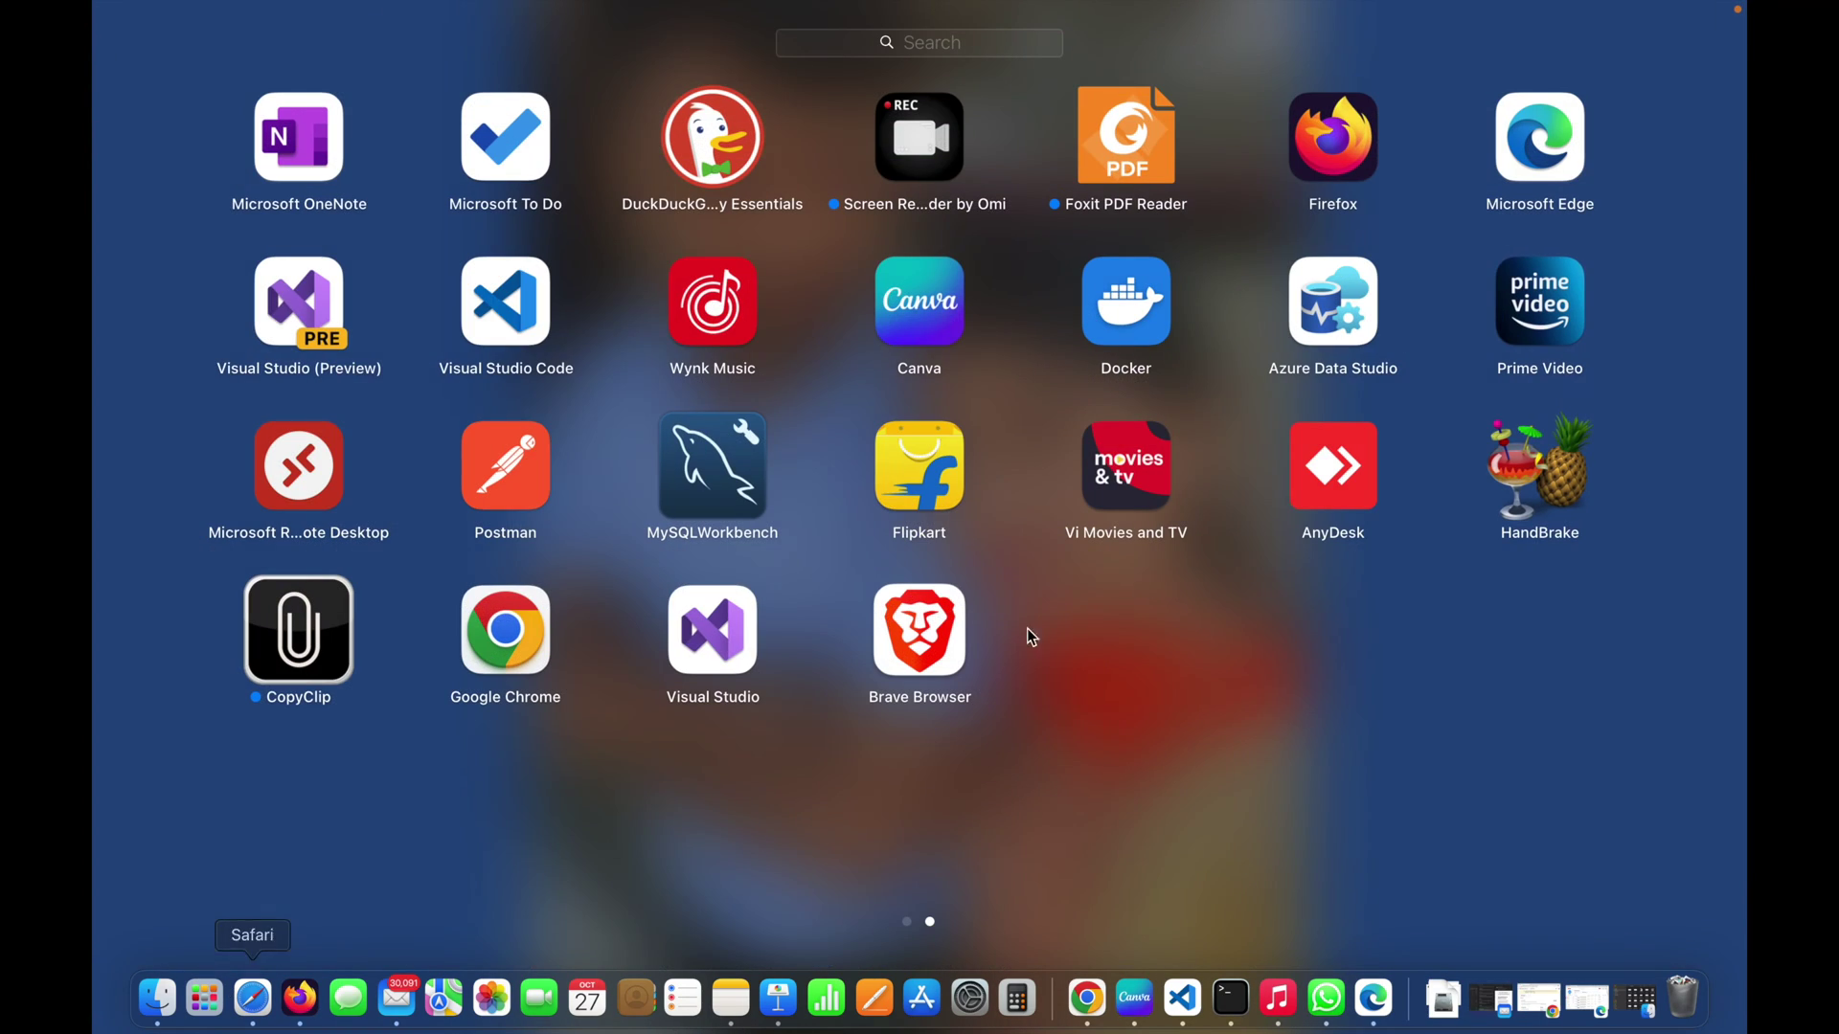
scroll(812, 772, "left", 3)
scroll(812, 772, "right", 3)
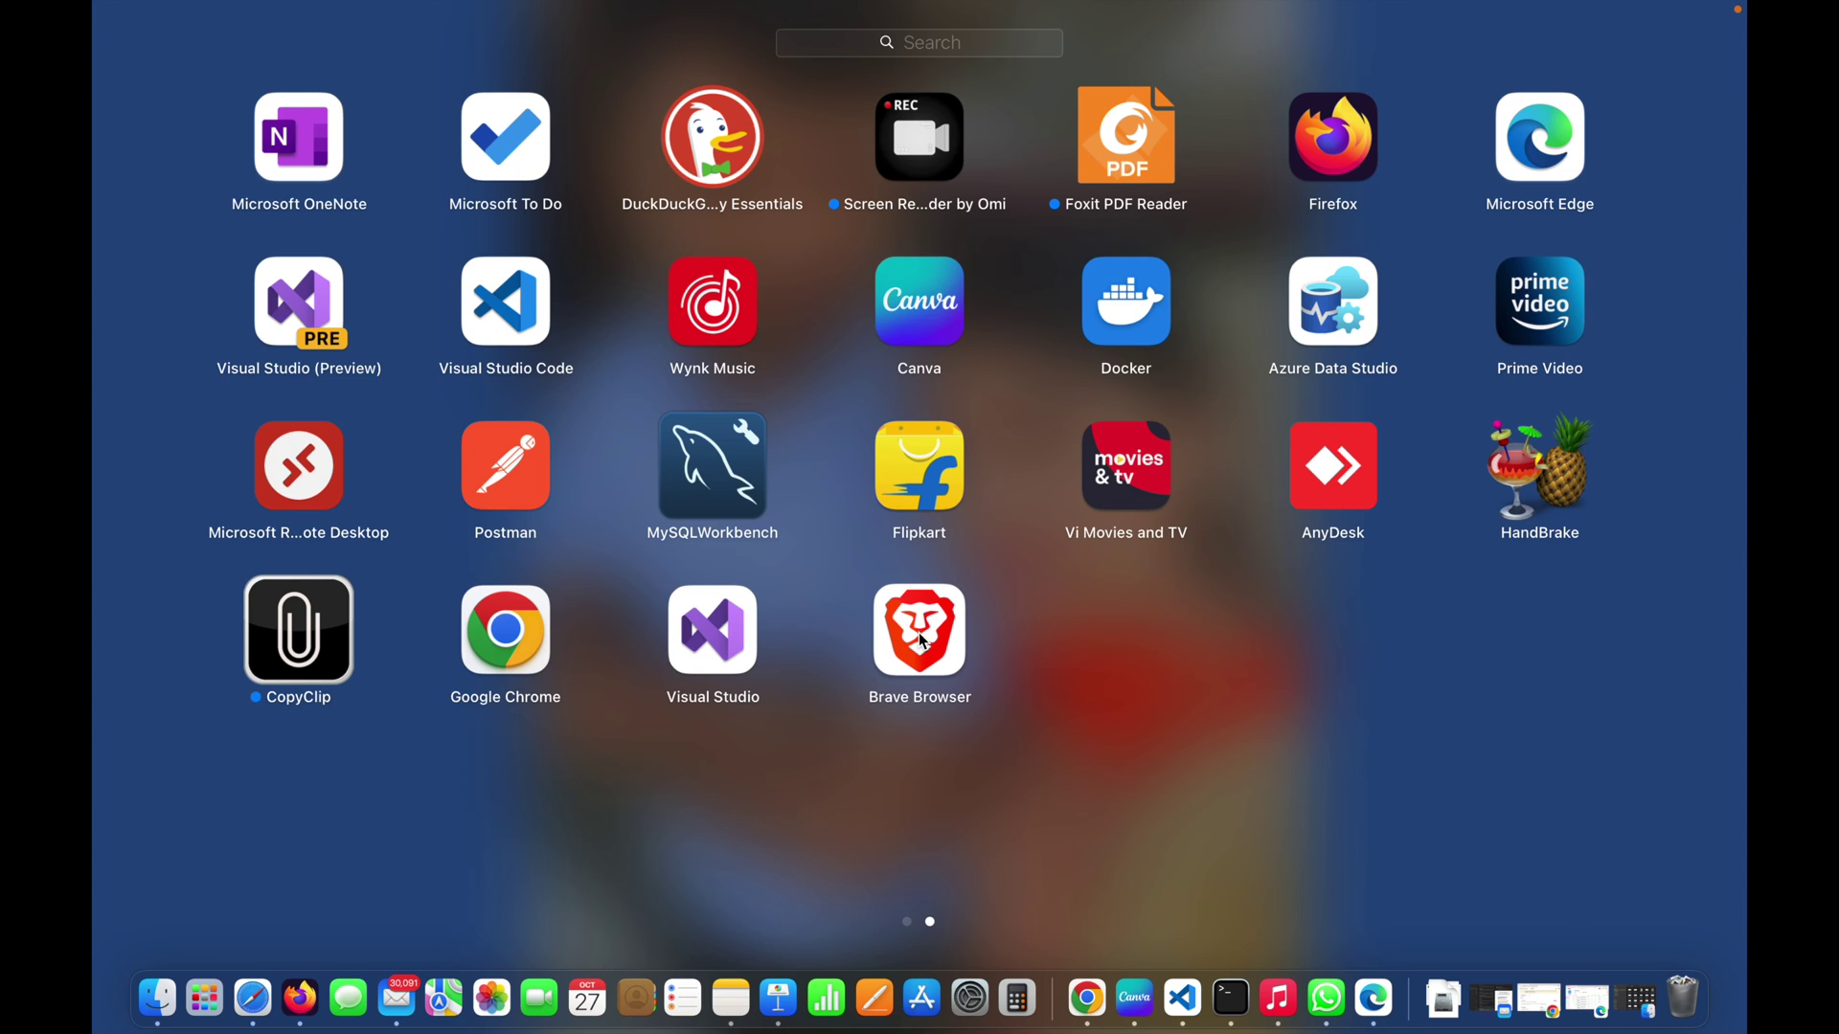
left_click(923, 641)
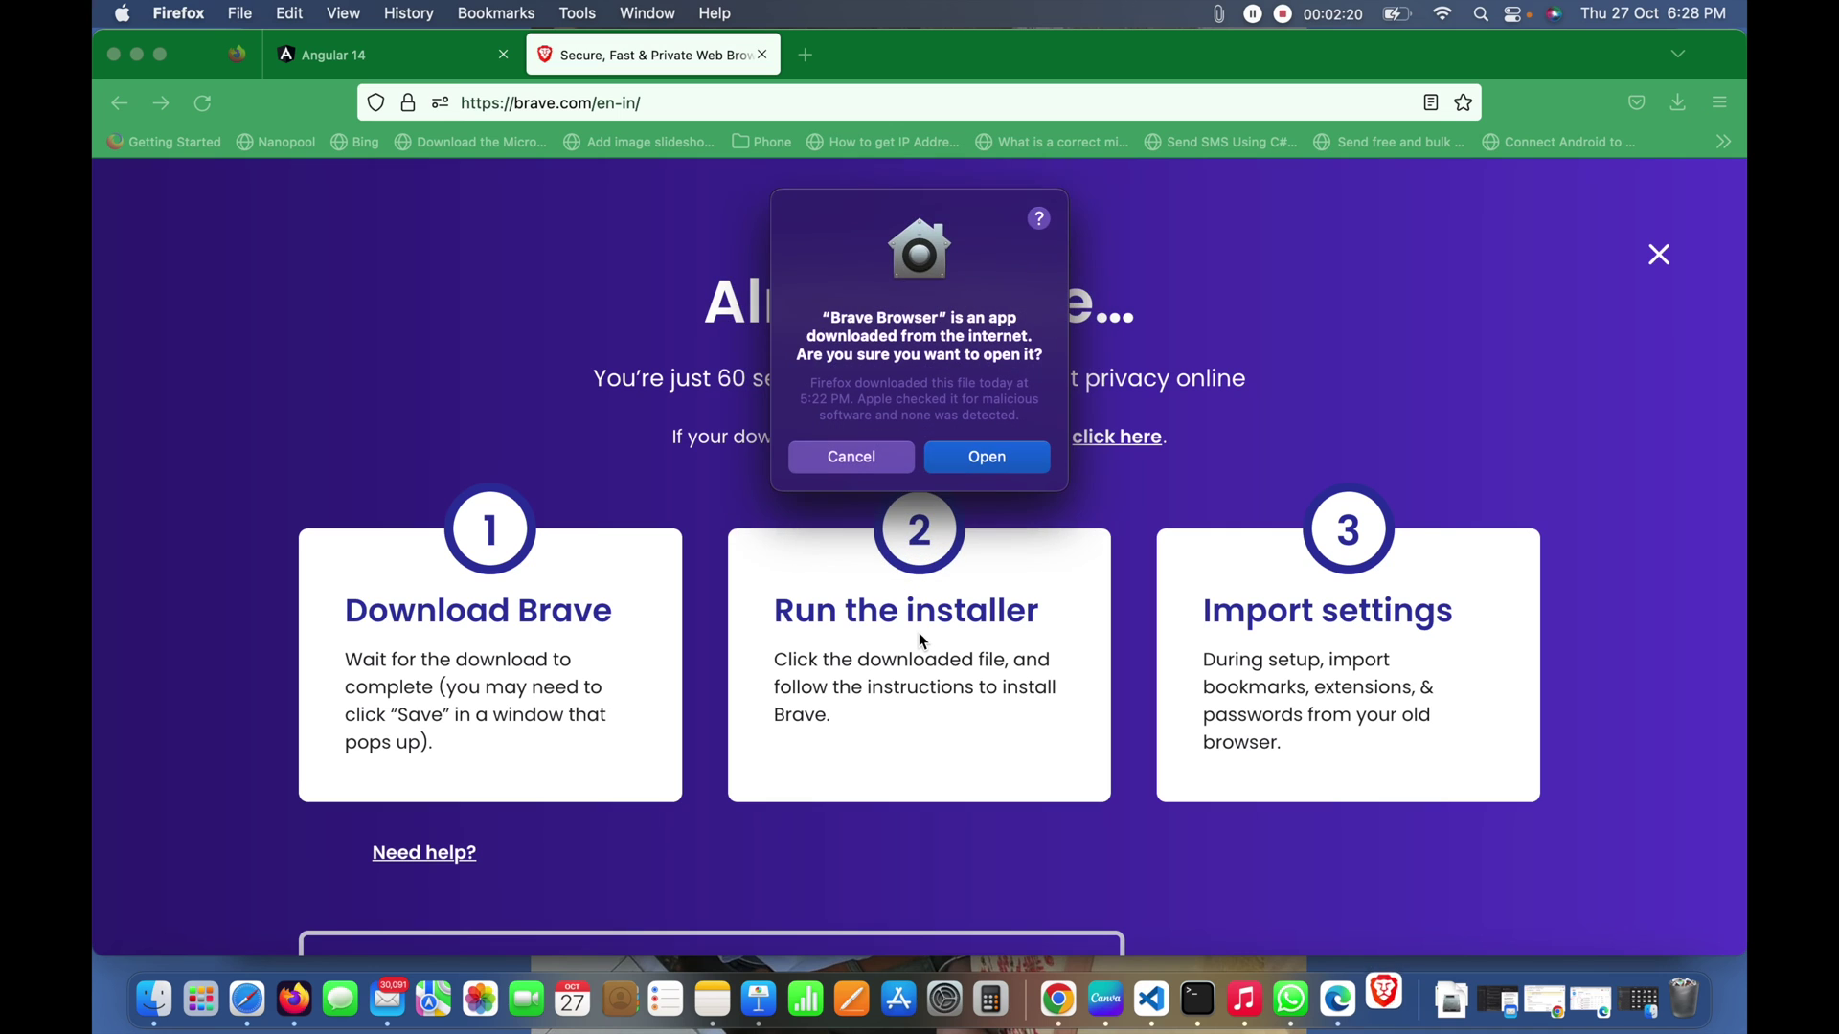
left_click(993, 462)
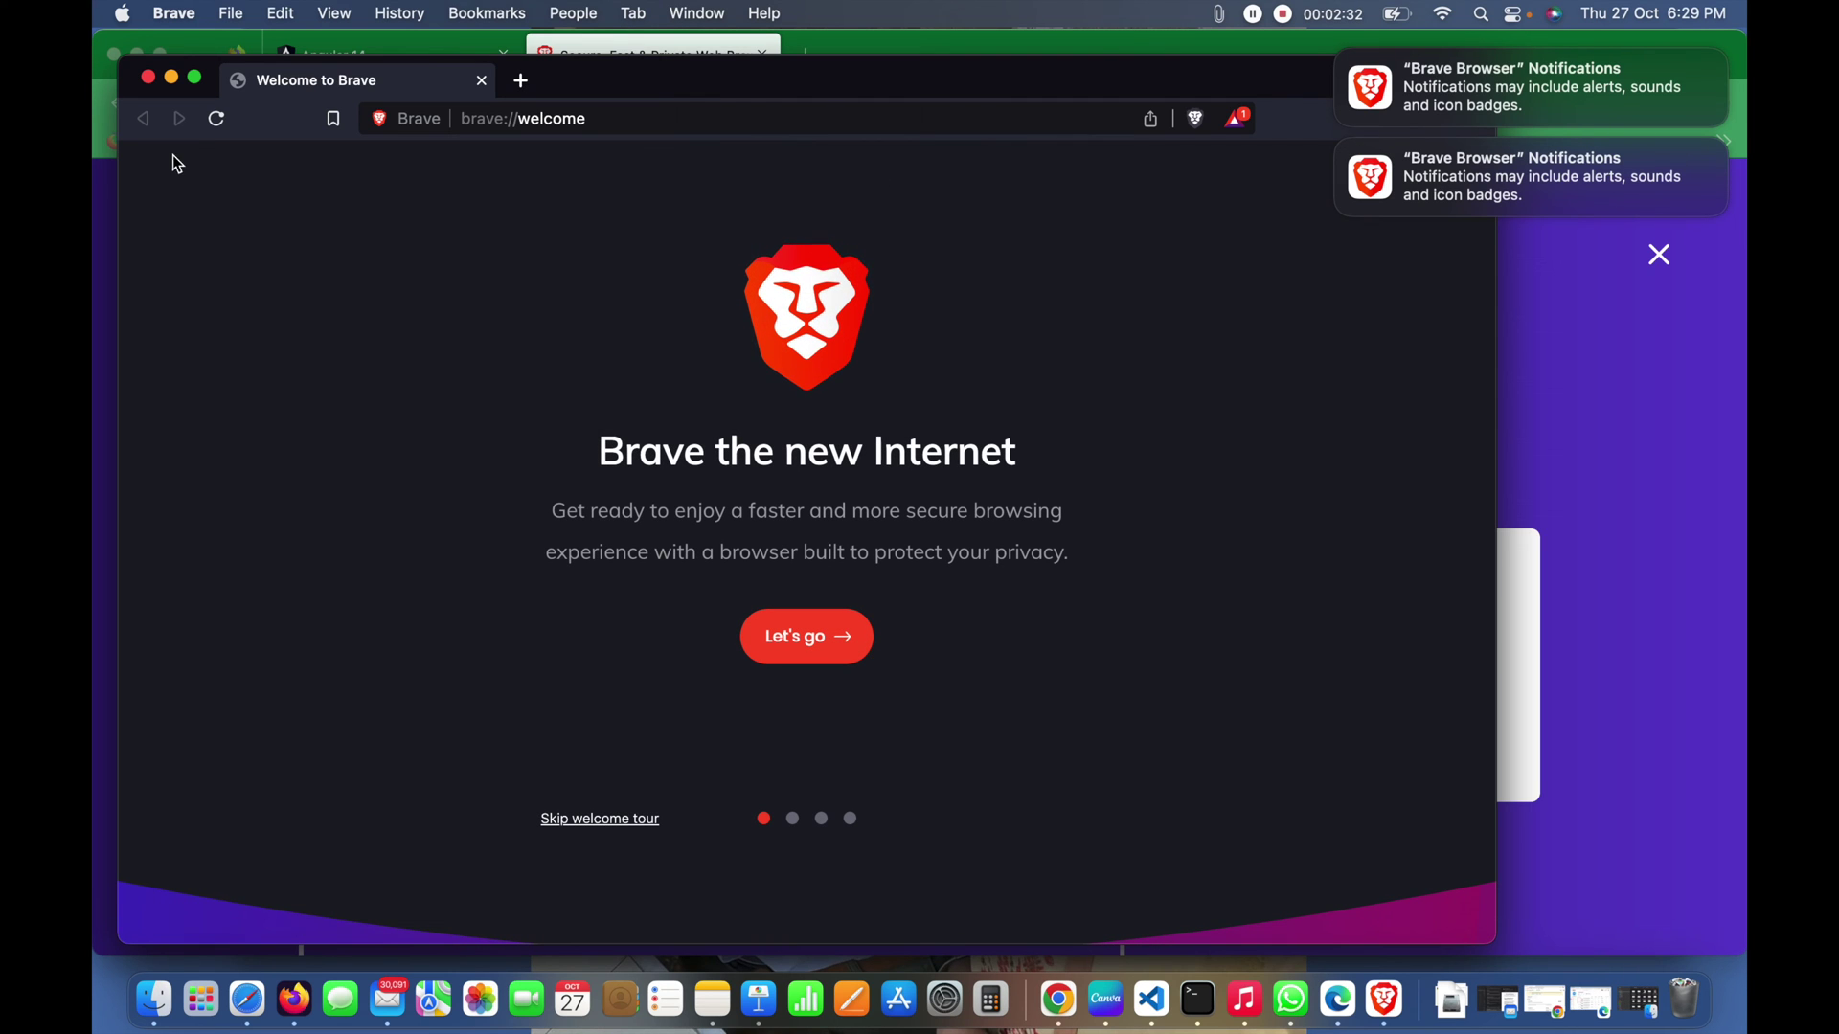
Maximize Brave, import bookmarks and settings from Mozilla Firefox, and finish the welcome tour
left_click(283, 93)
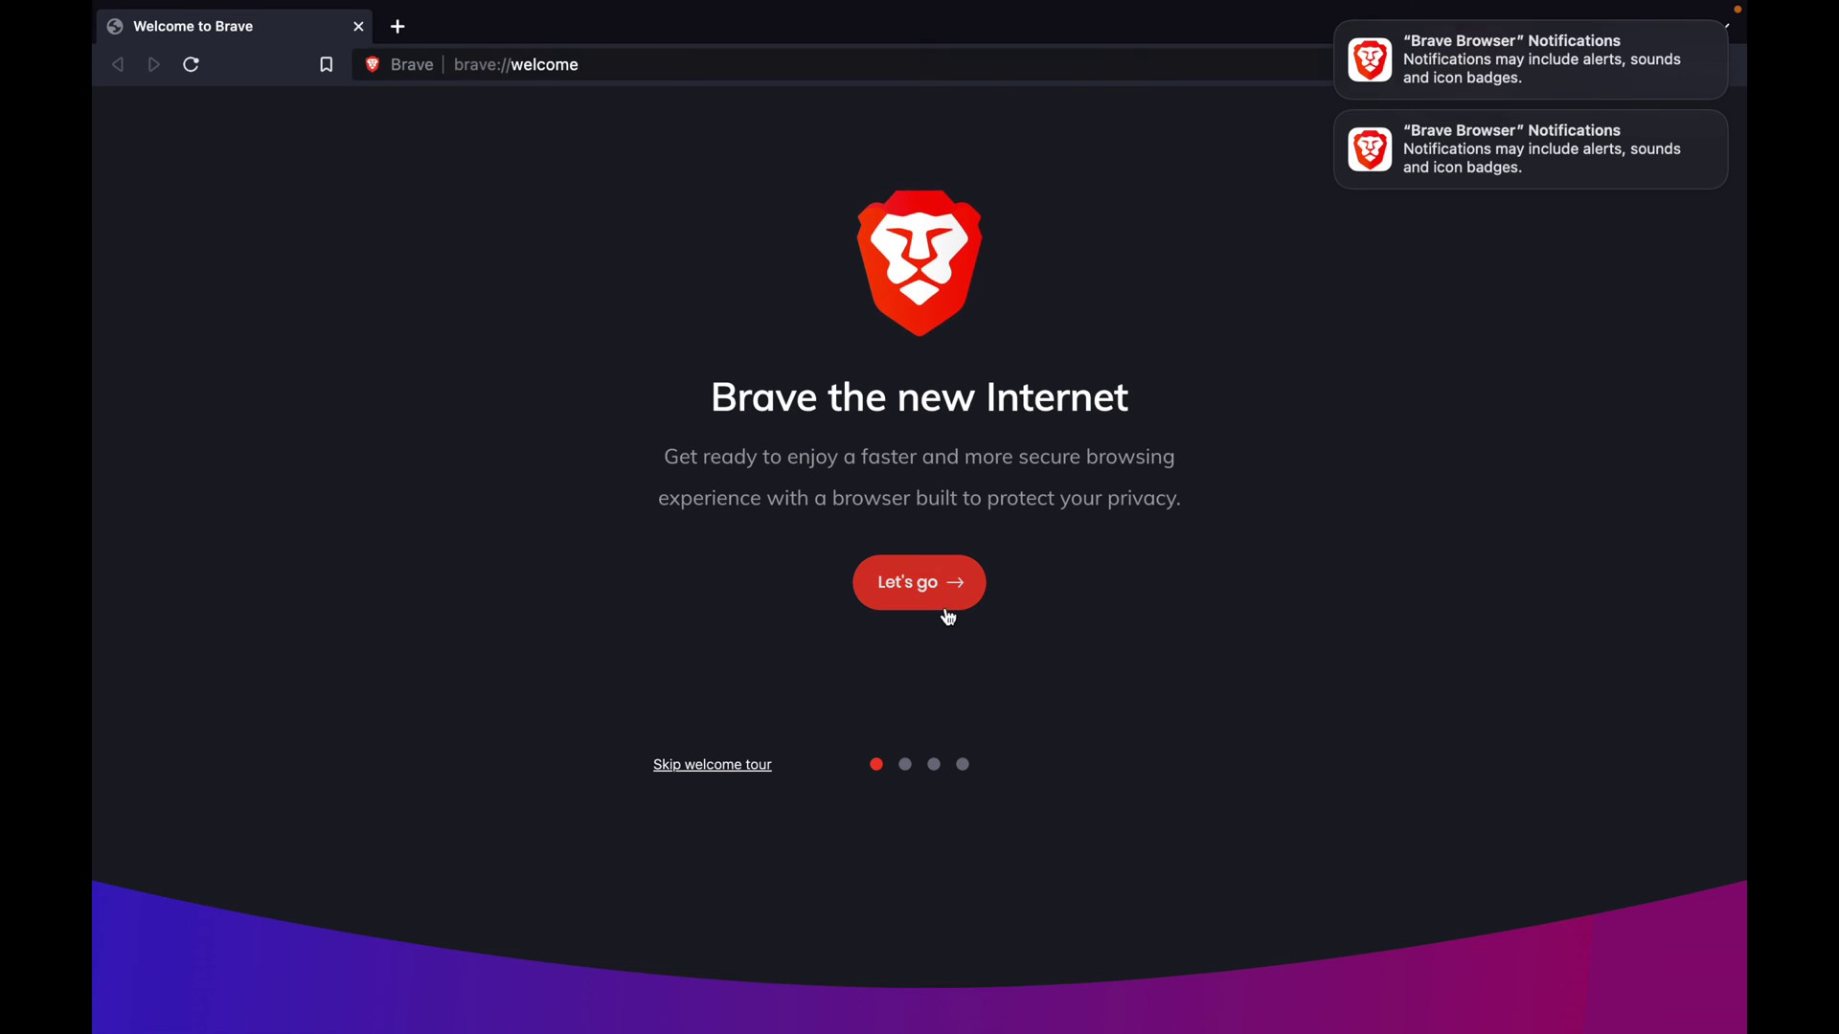
left_click(923, 581)
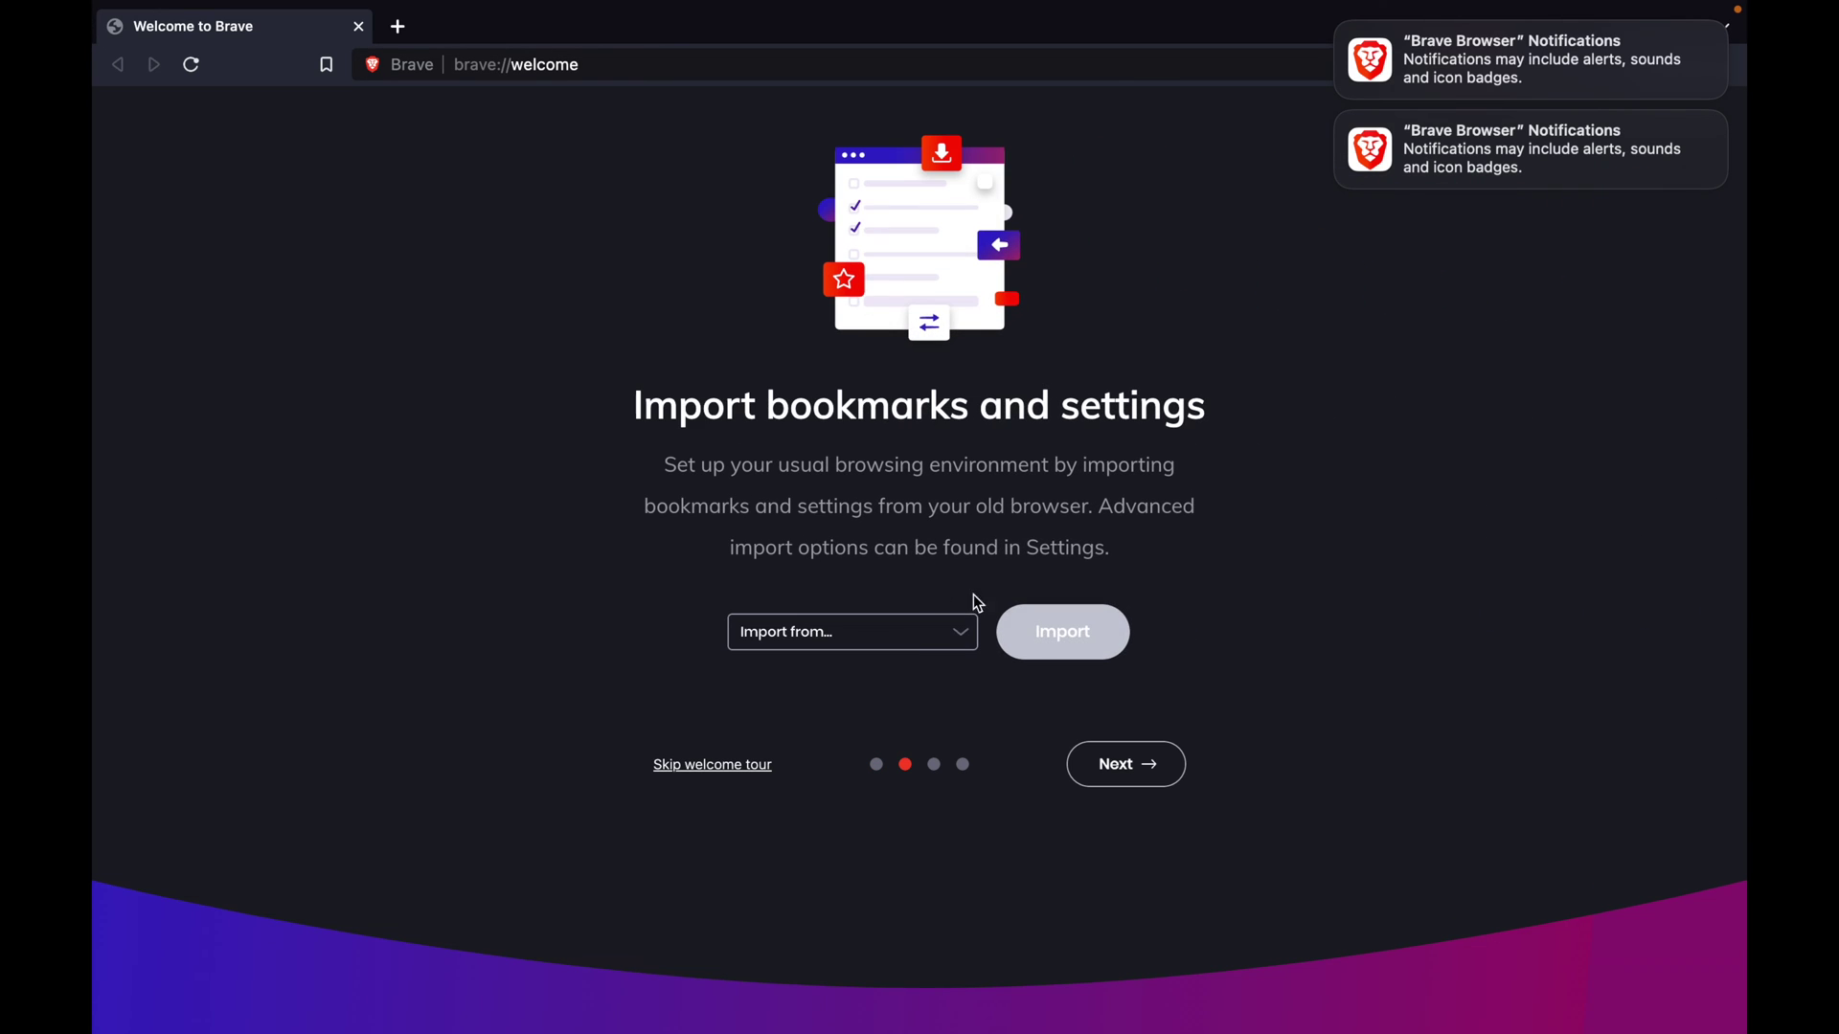
left_click(948, 650)
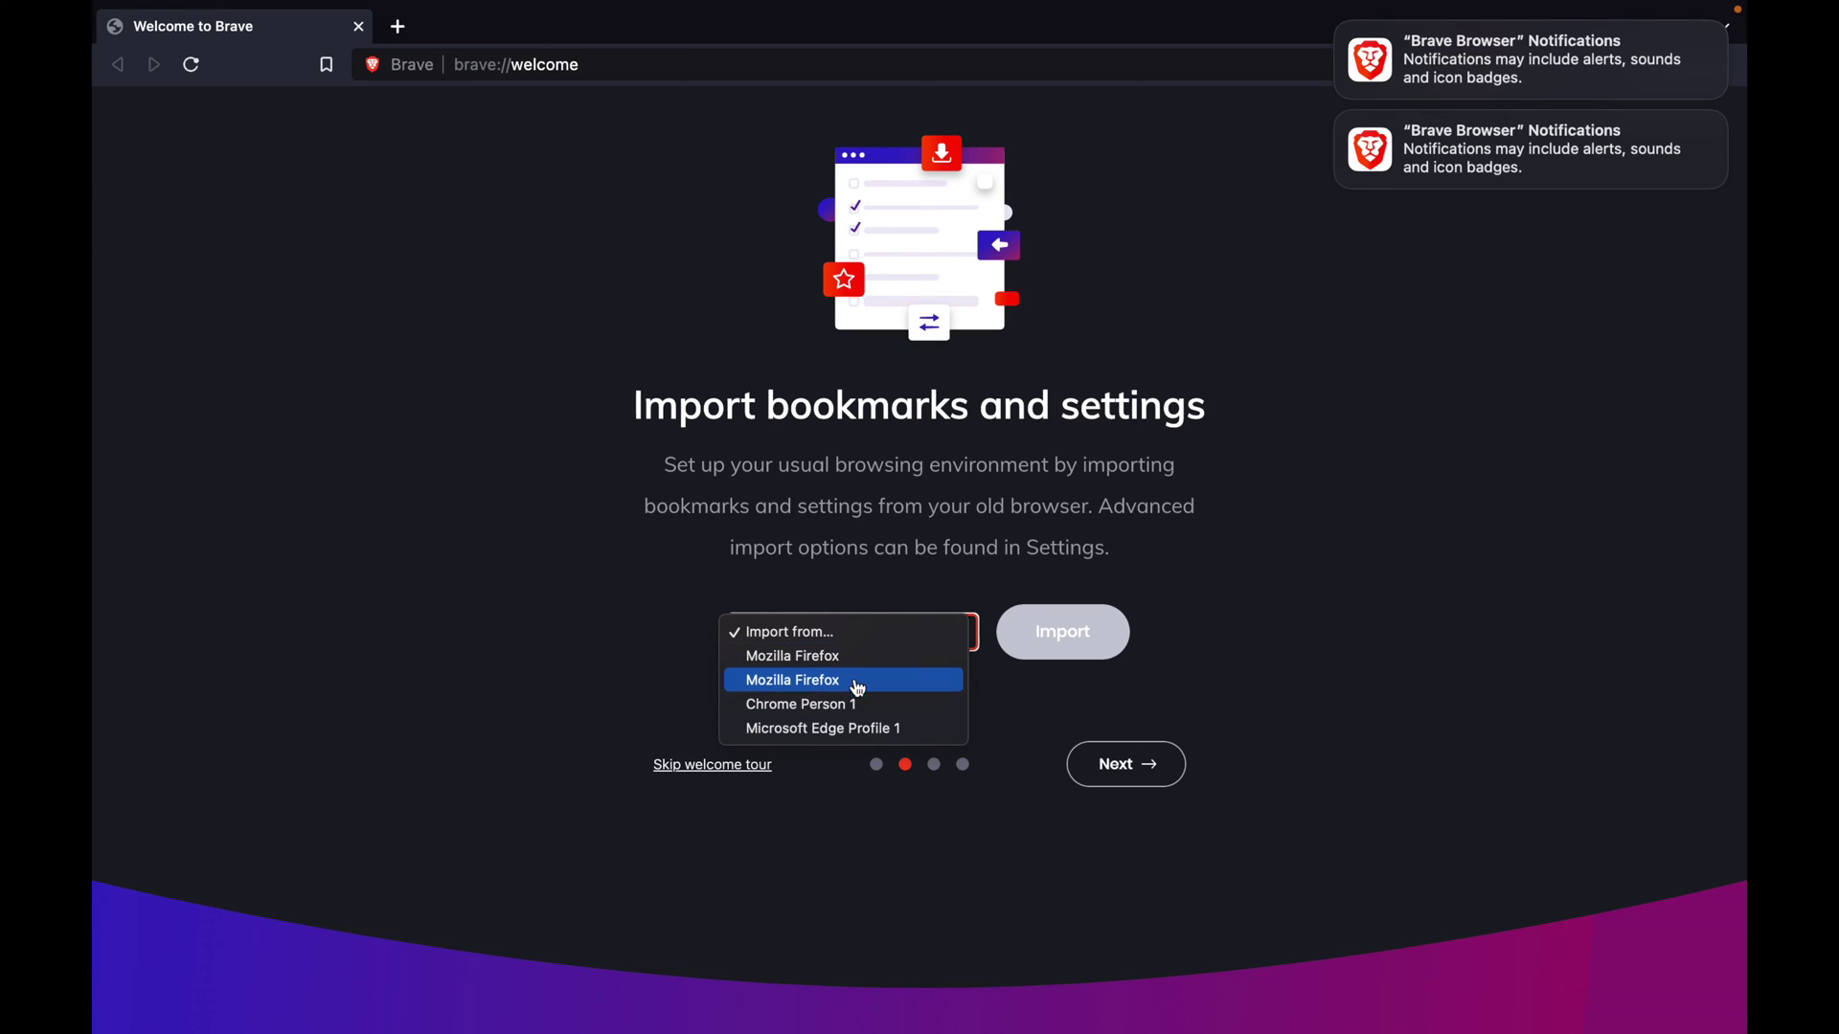
left_click(862, 667)
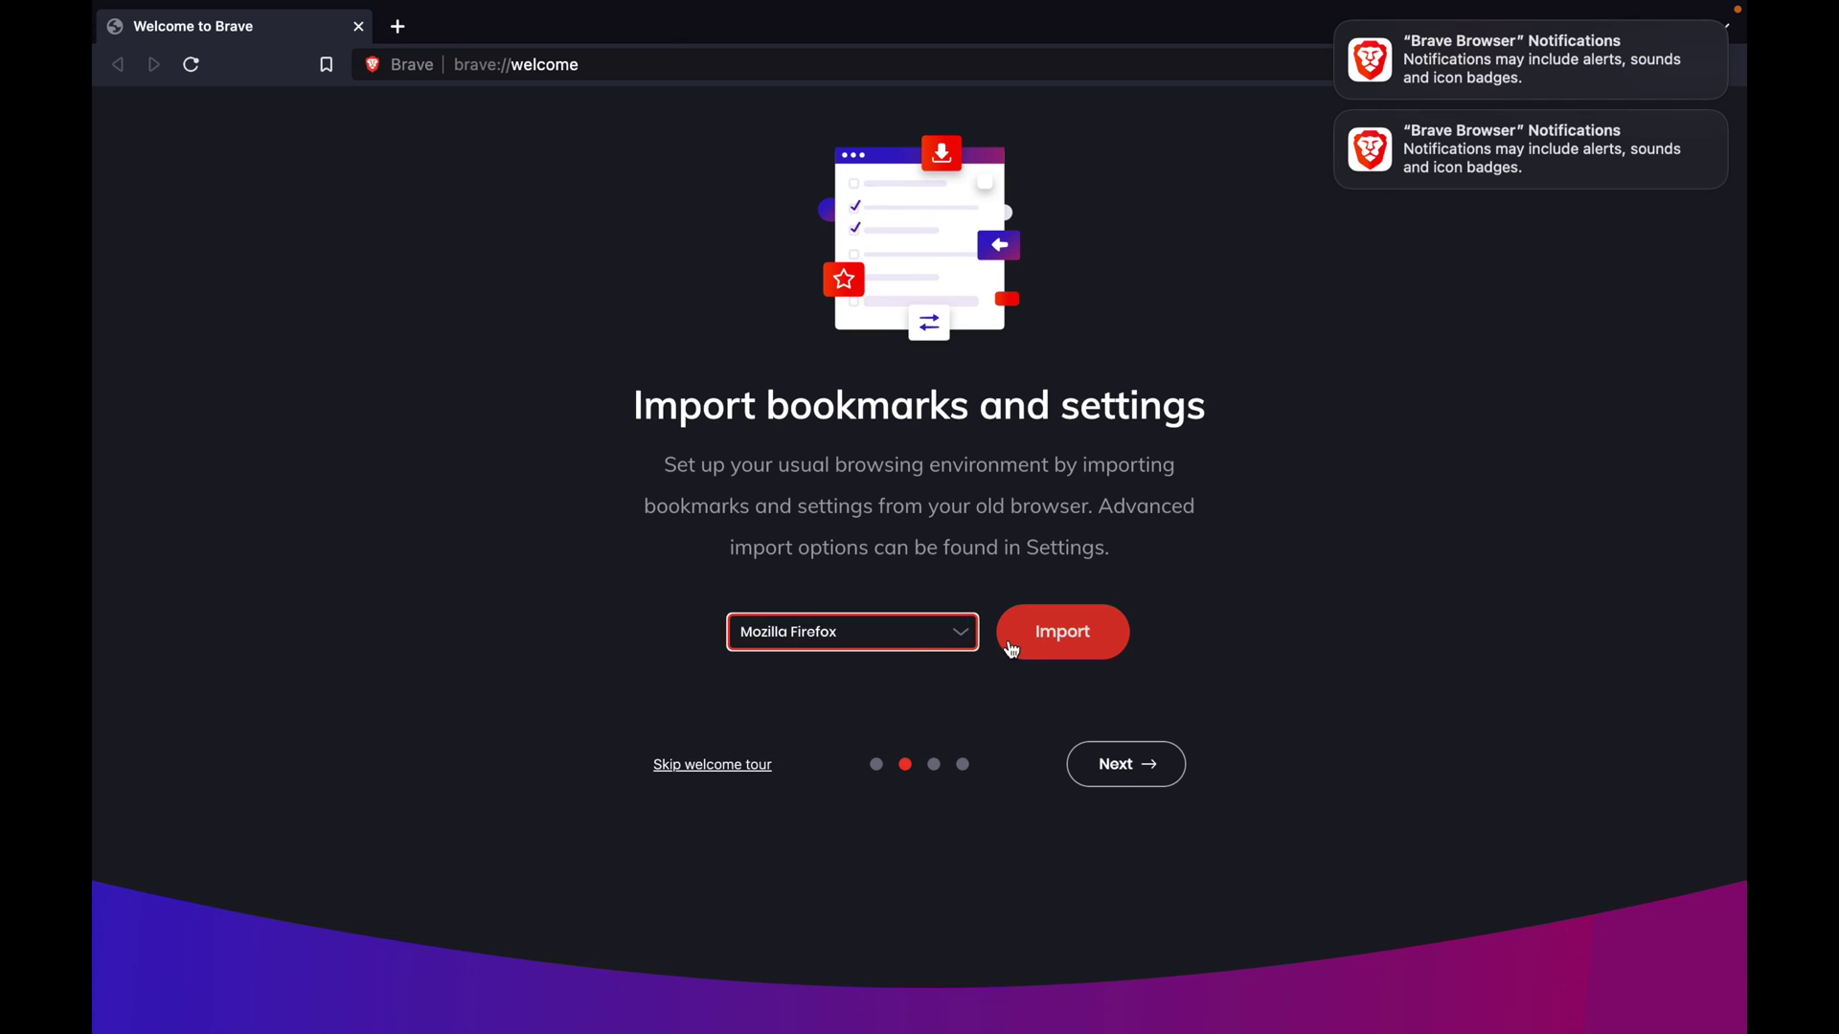
left_click(1059, 637)
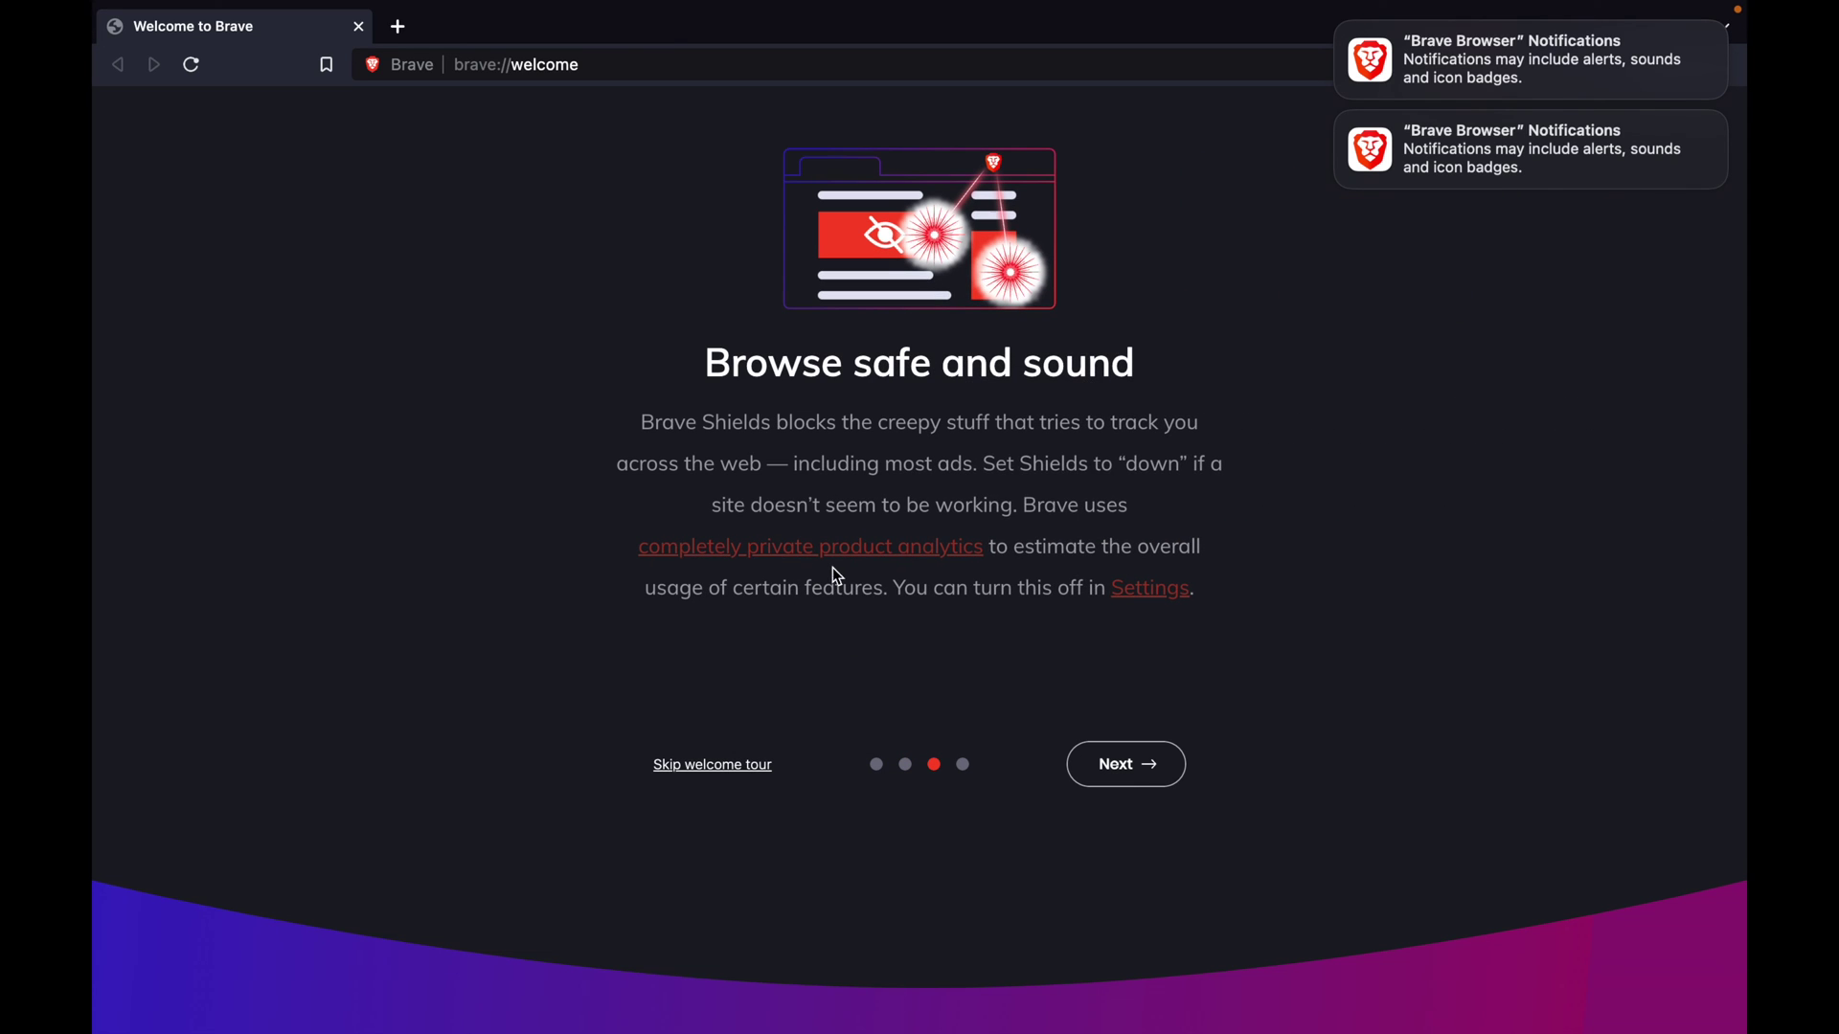
left_click(1149, 774)
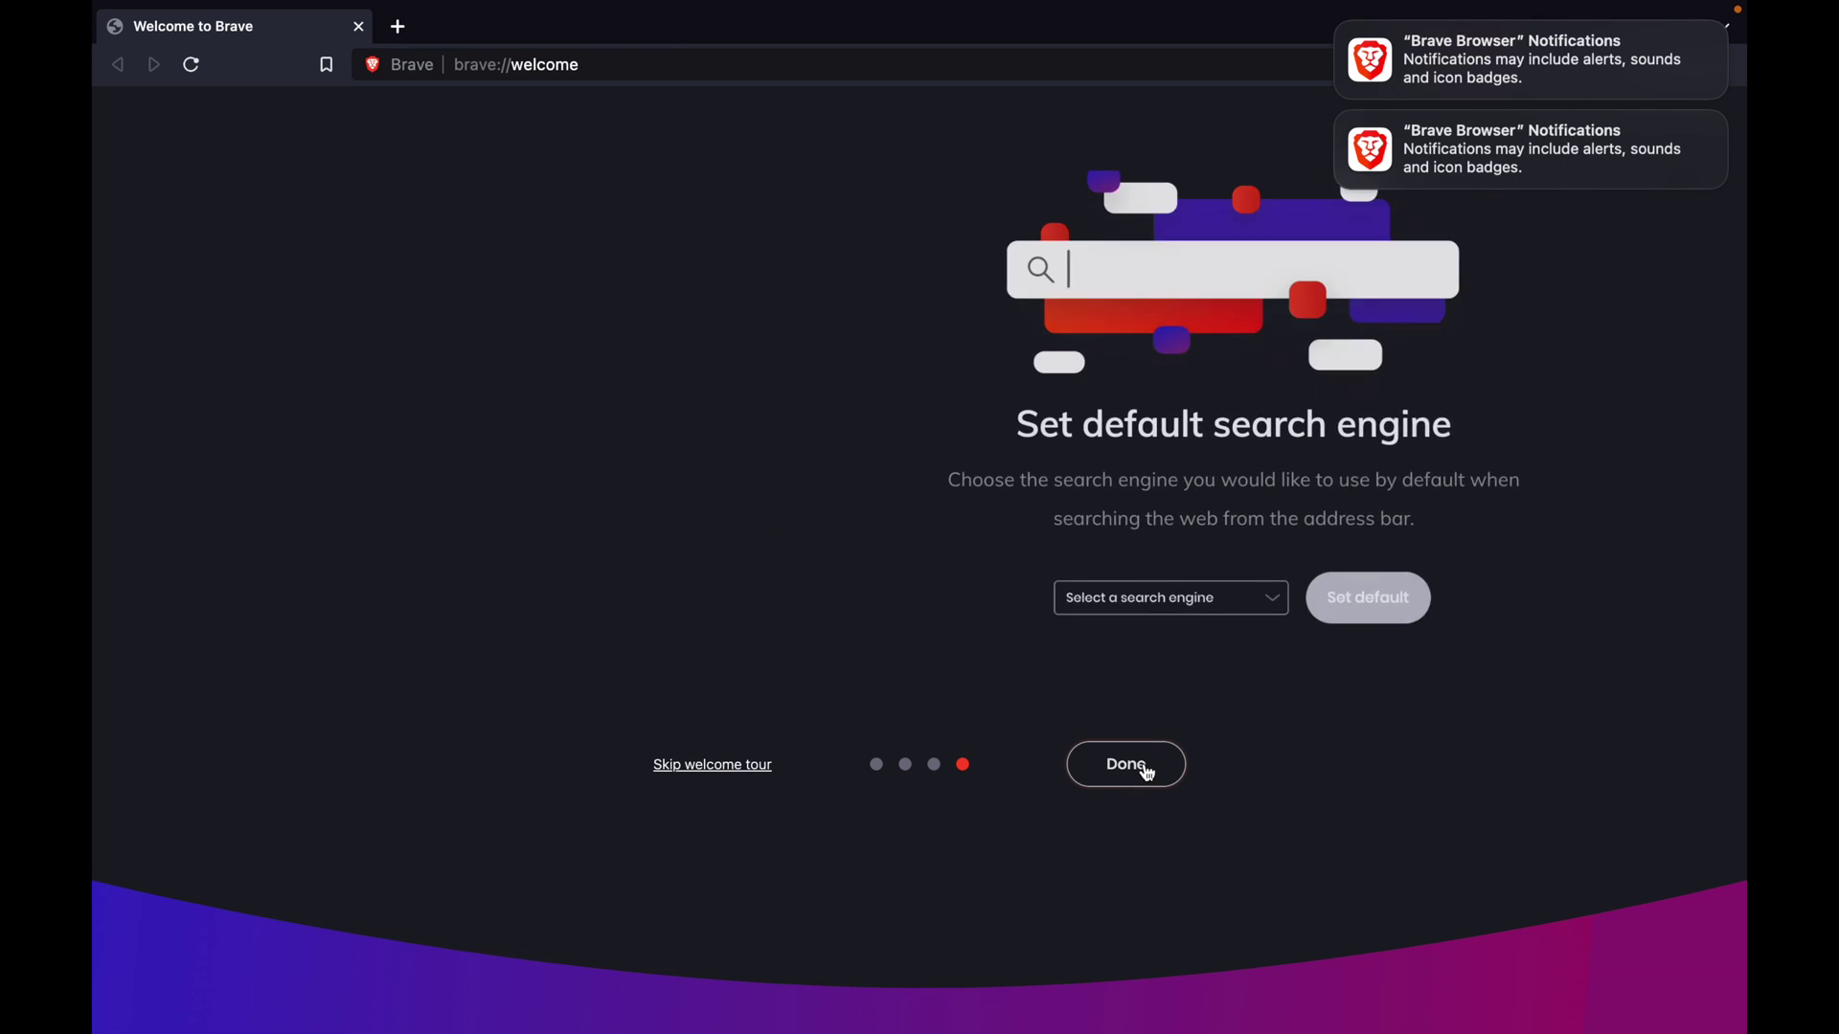
left_click(1147, 772)
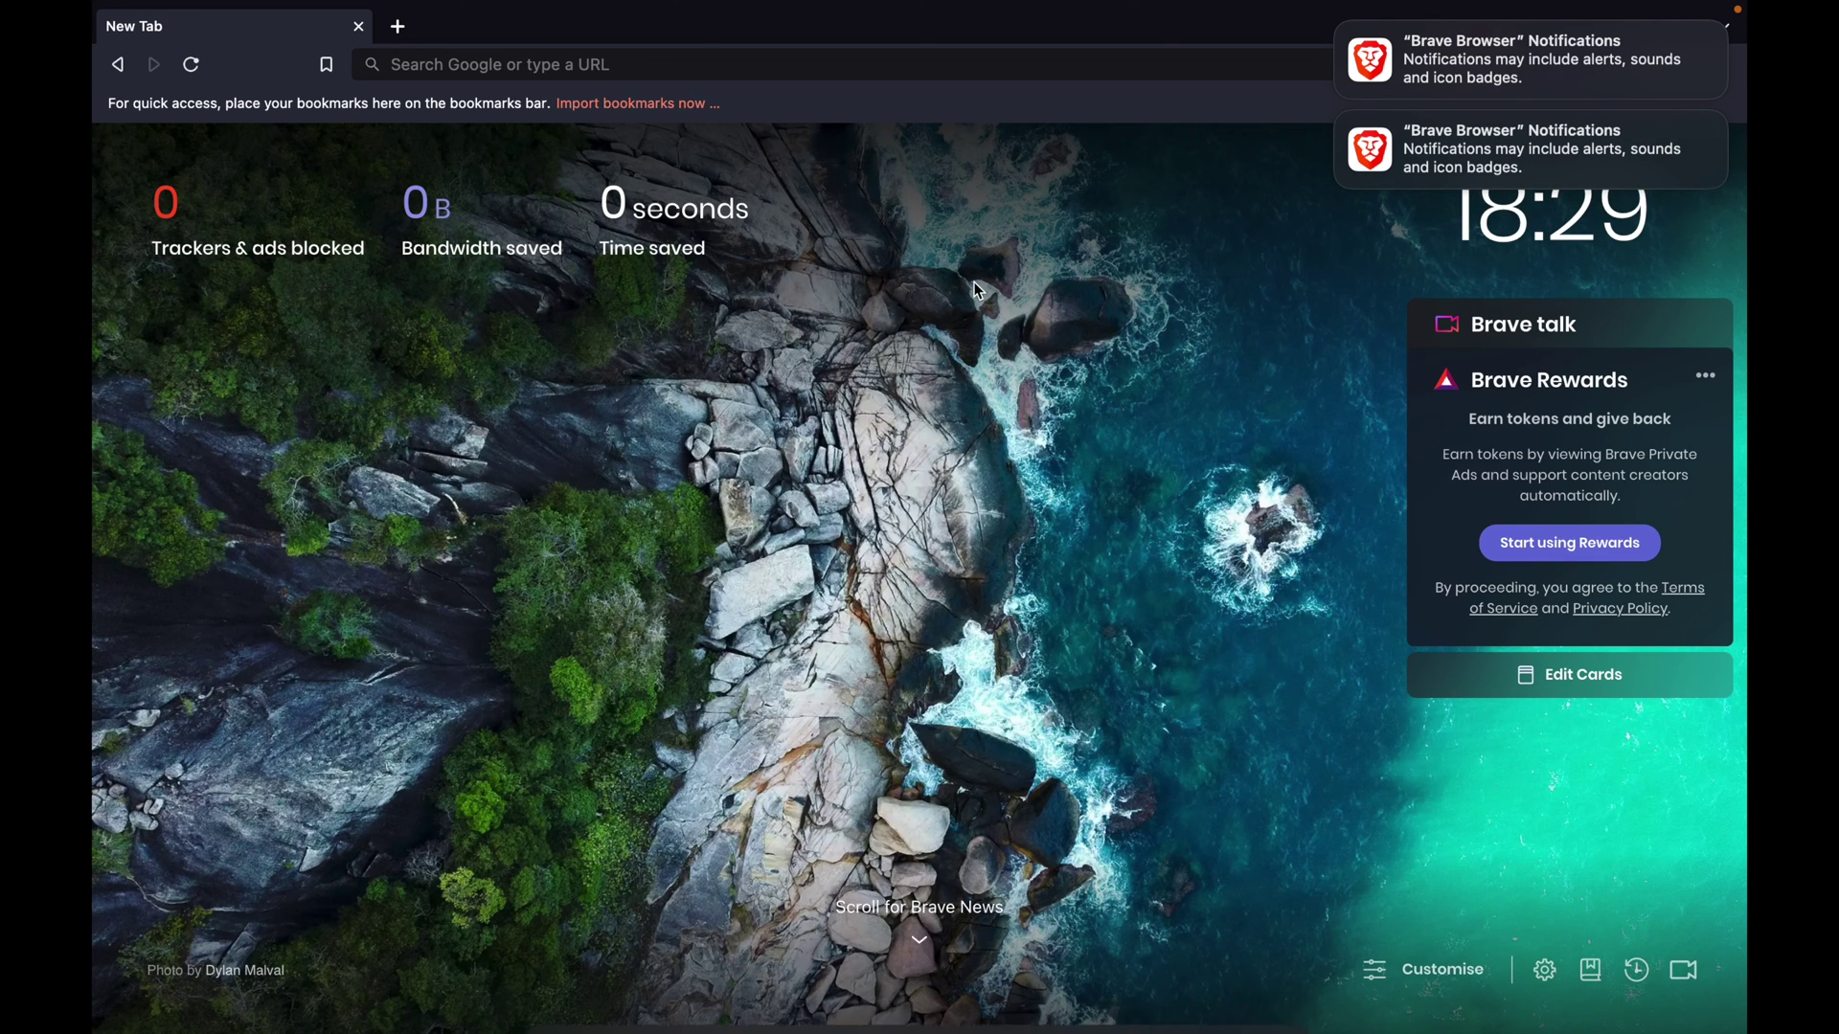
Turn on Brave News from the New Tab page and check its story feed
scroll(858, 605, "down", 8)
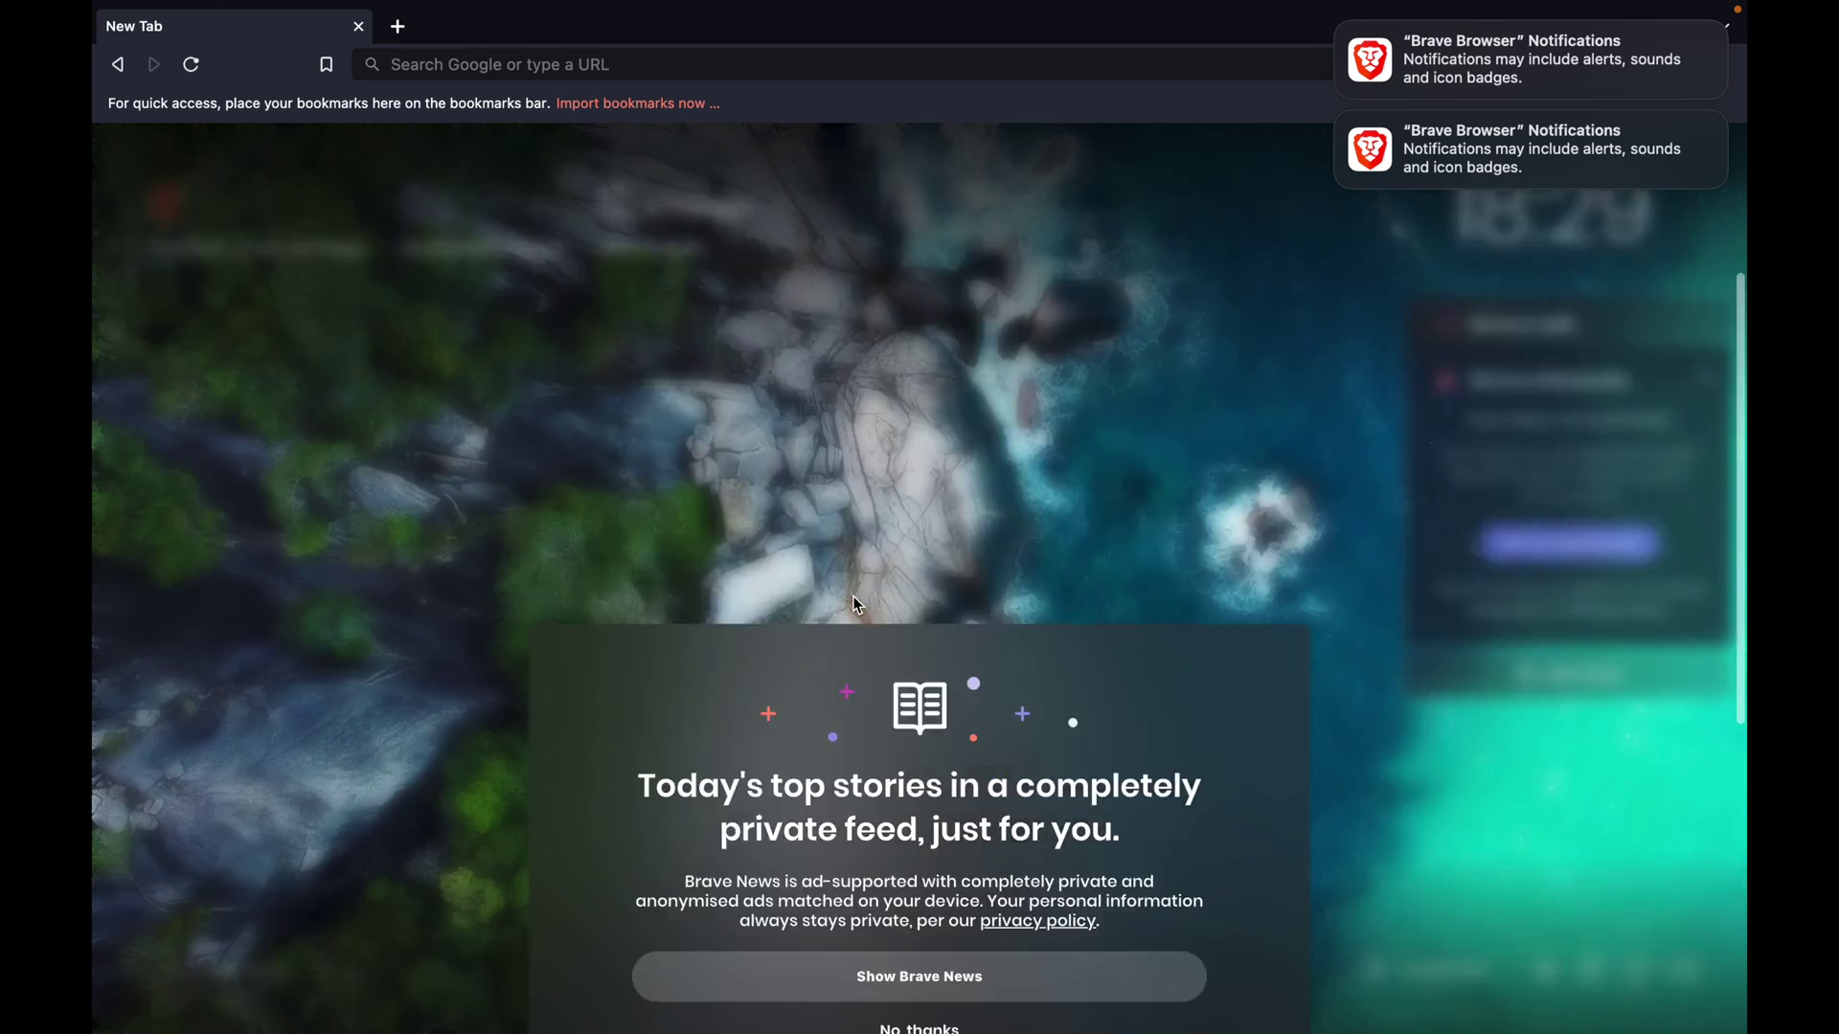
scroll(862, 604, "up", 2)
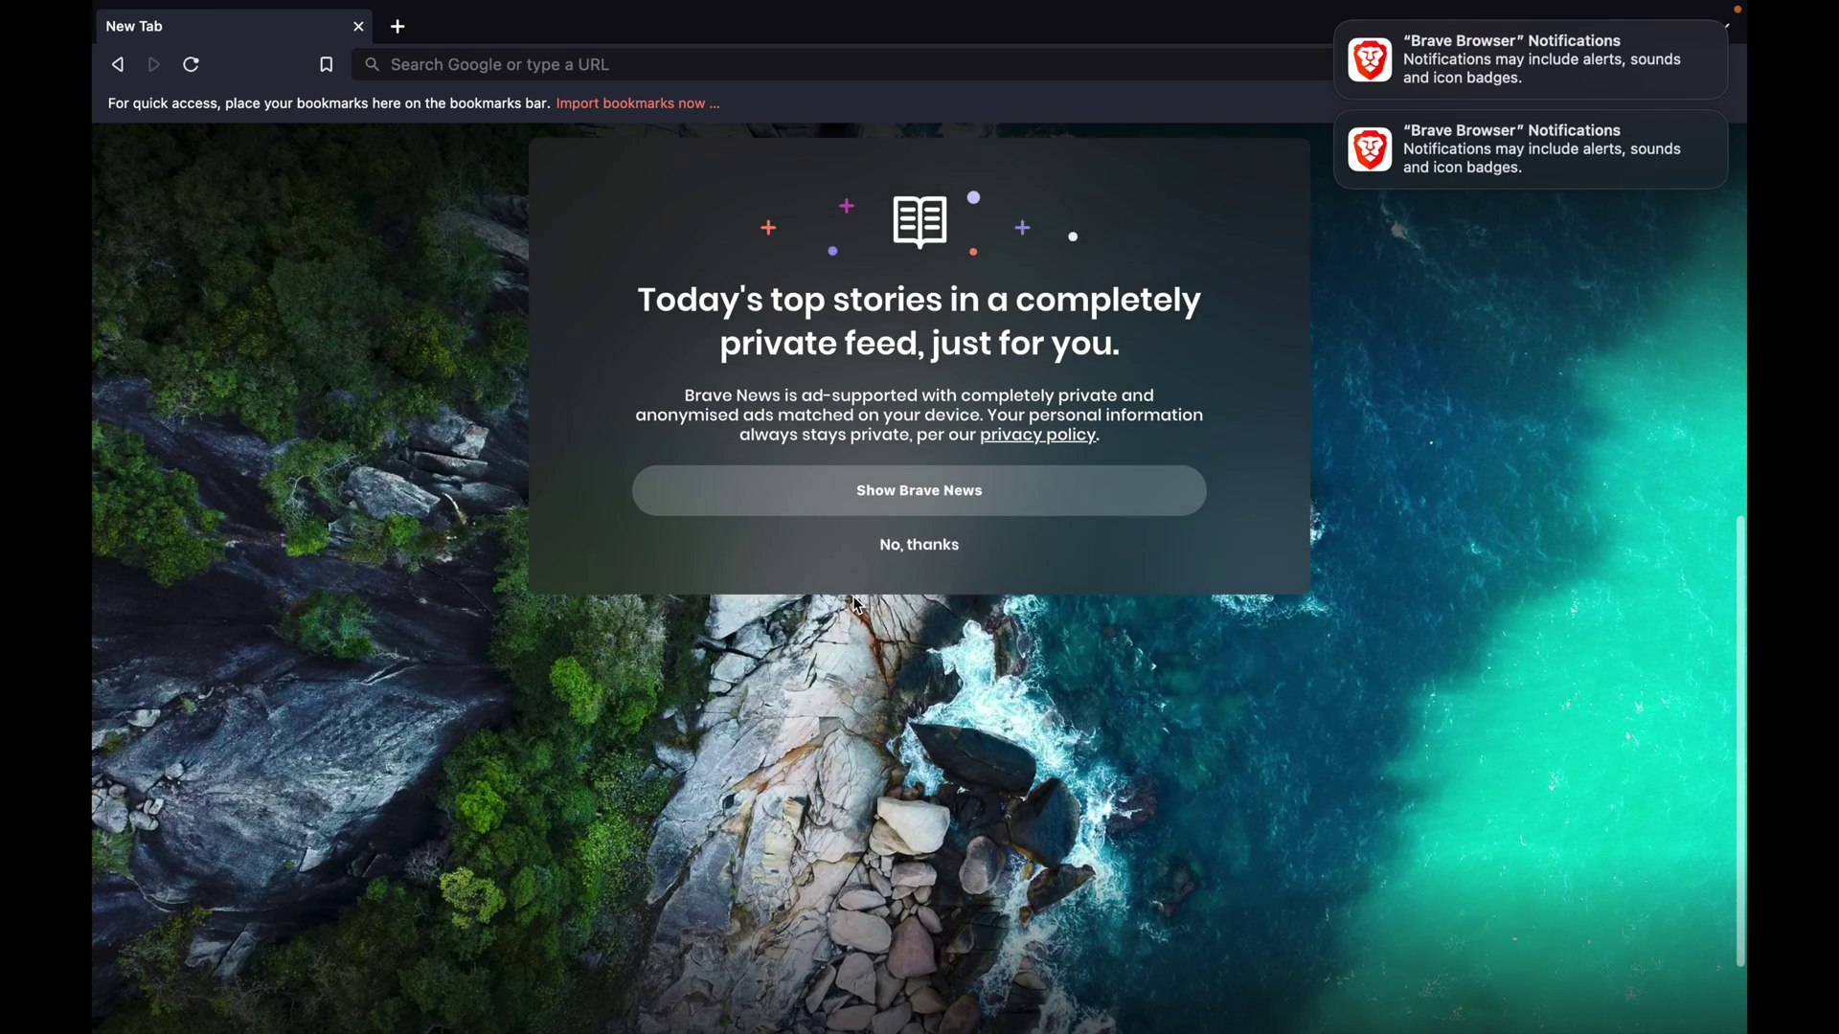
left_click(932, 510)
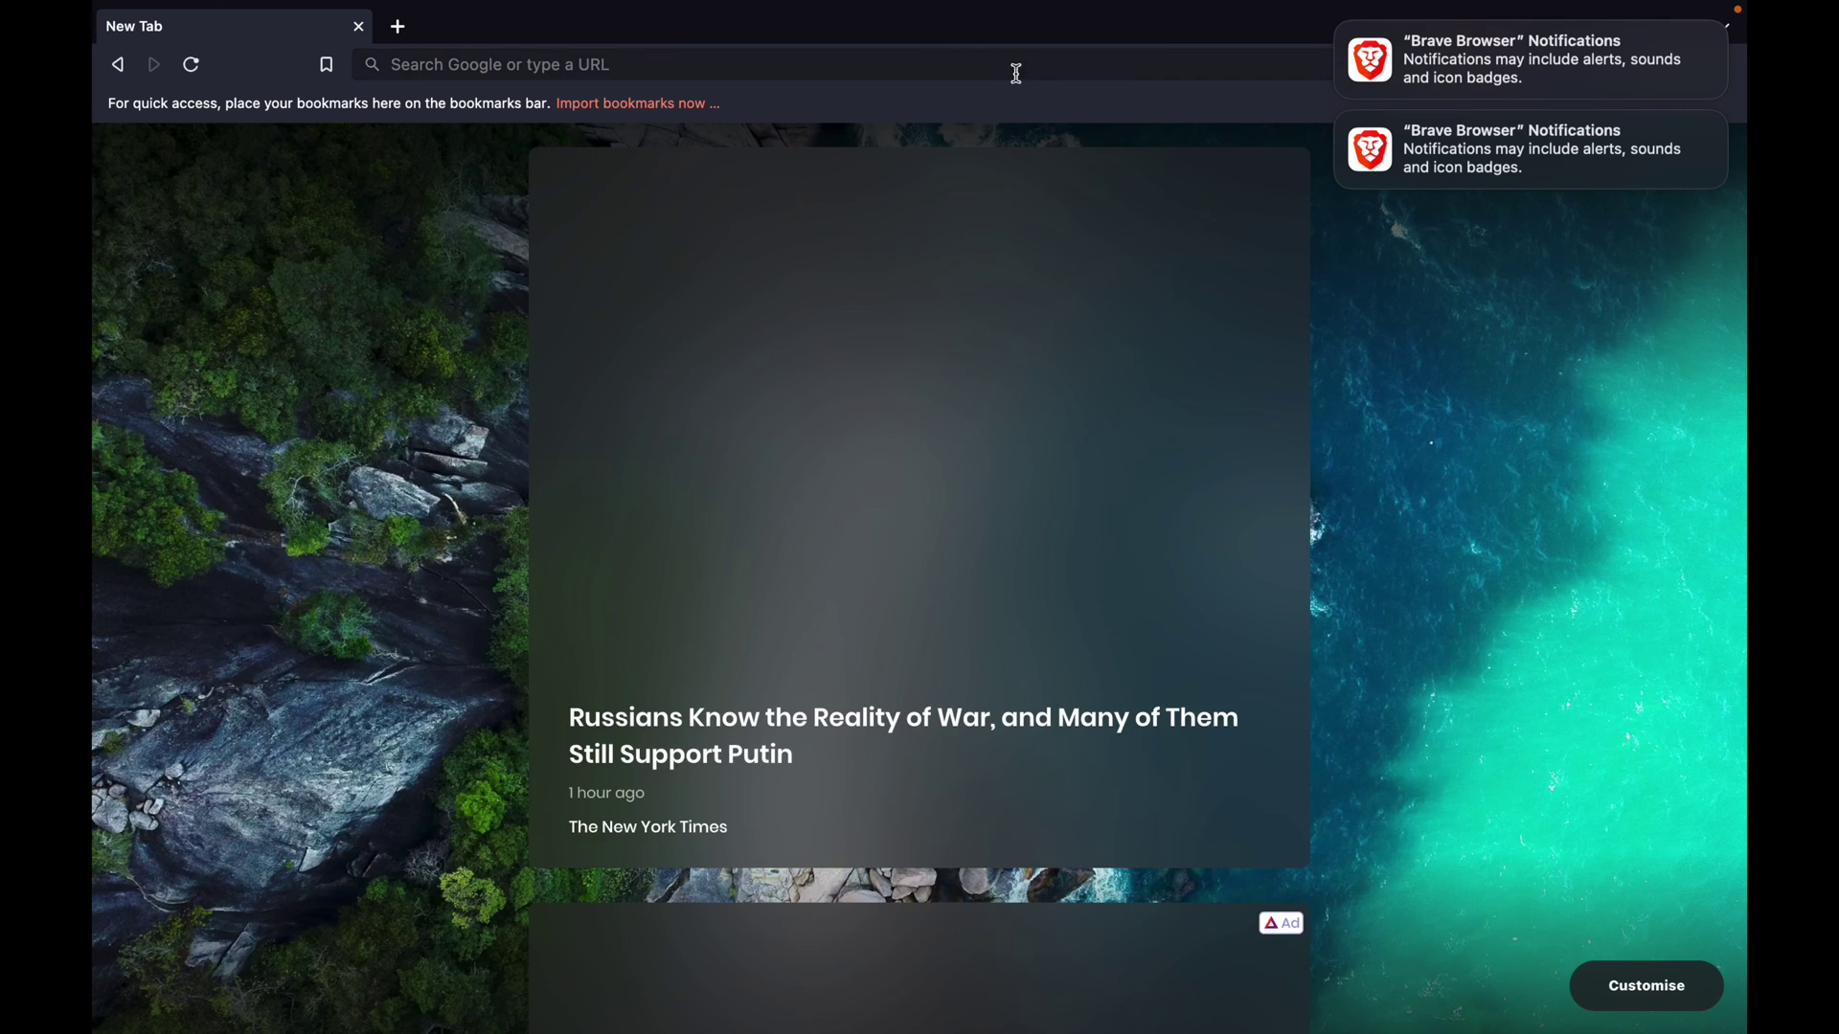
scroll(400, 668, "down", 6)
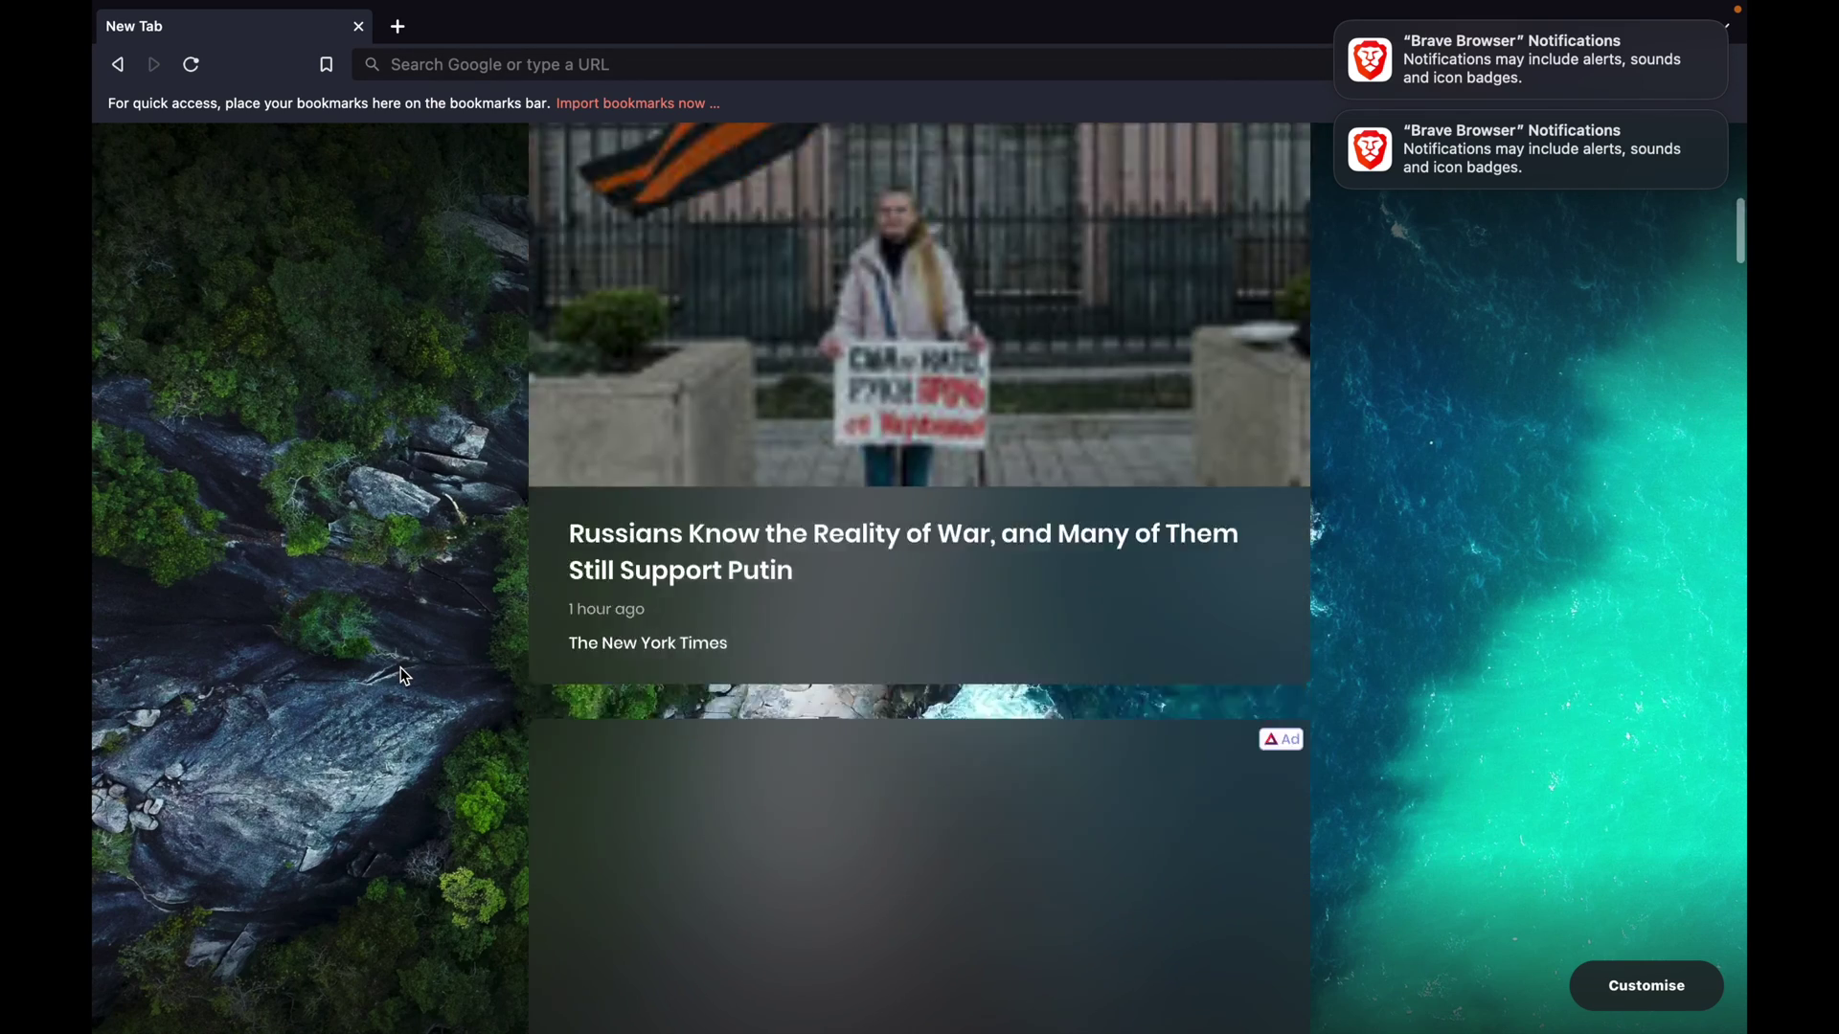
scroll(400, 668, "up", 10)
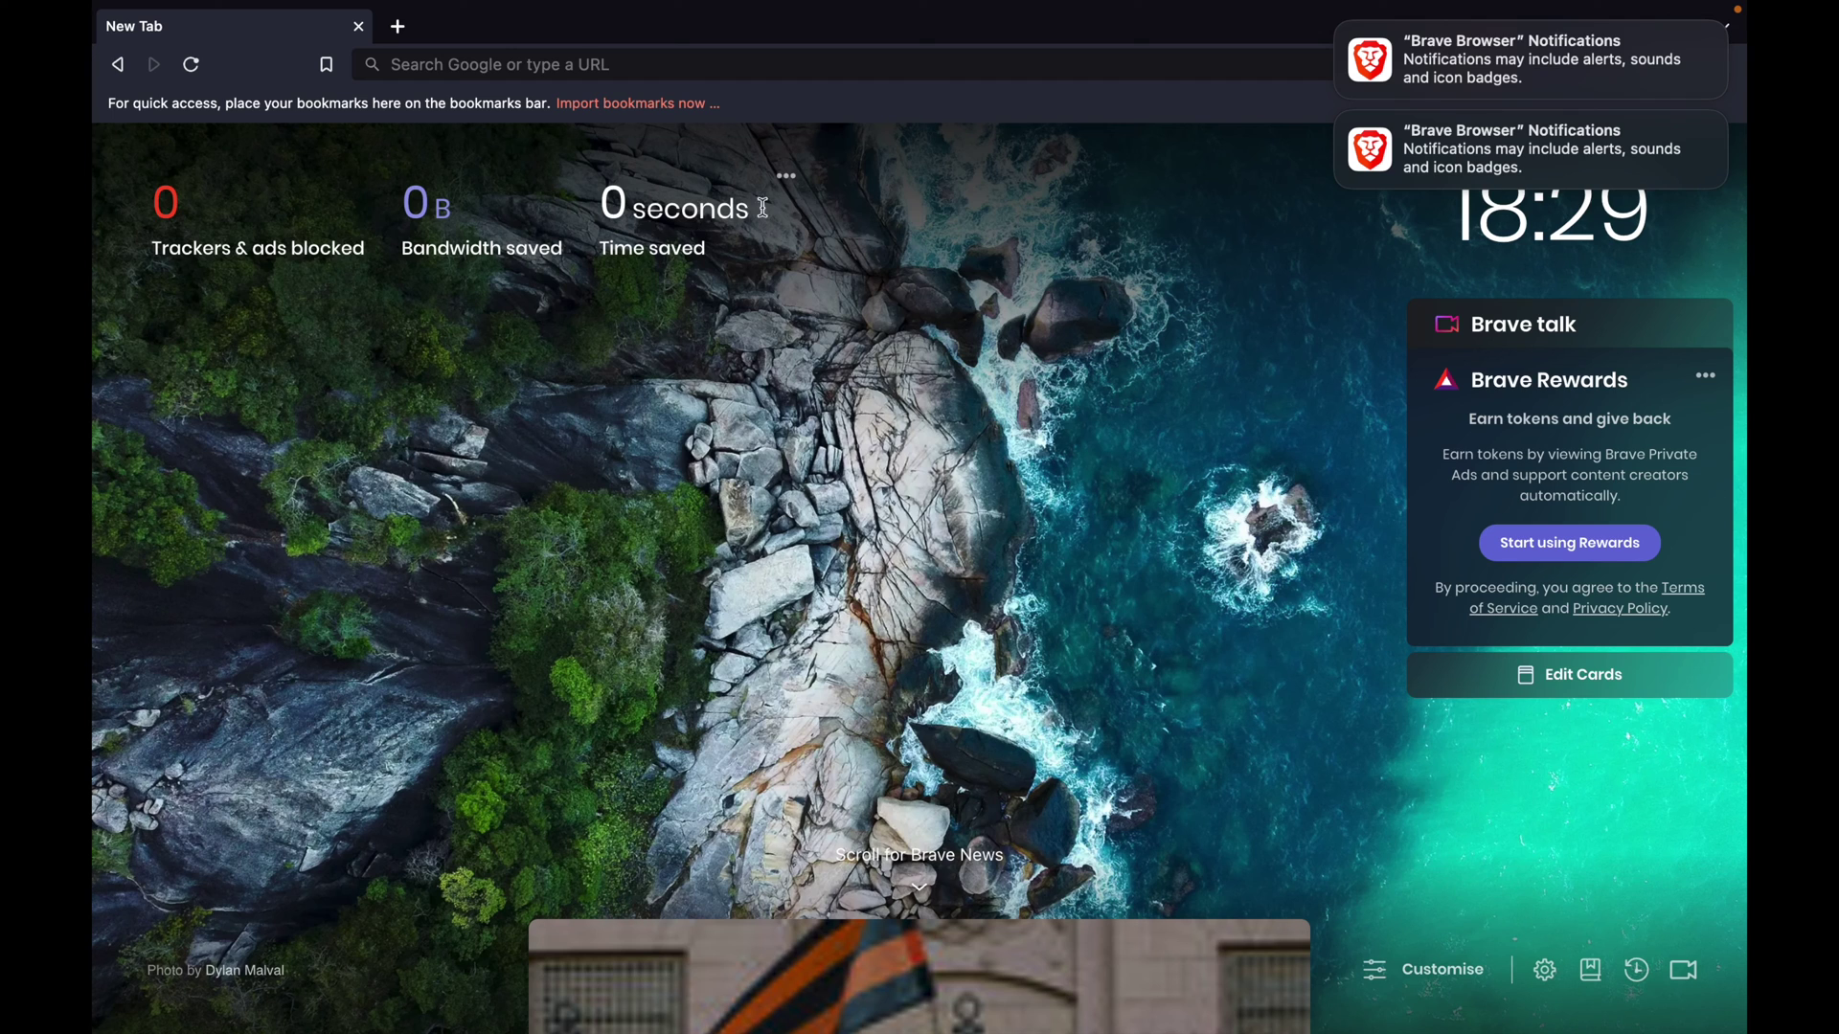
left_click(971, 67)
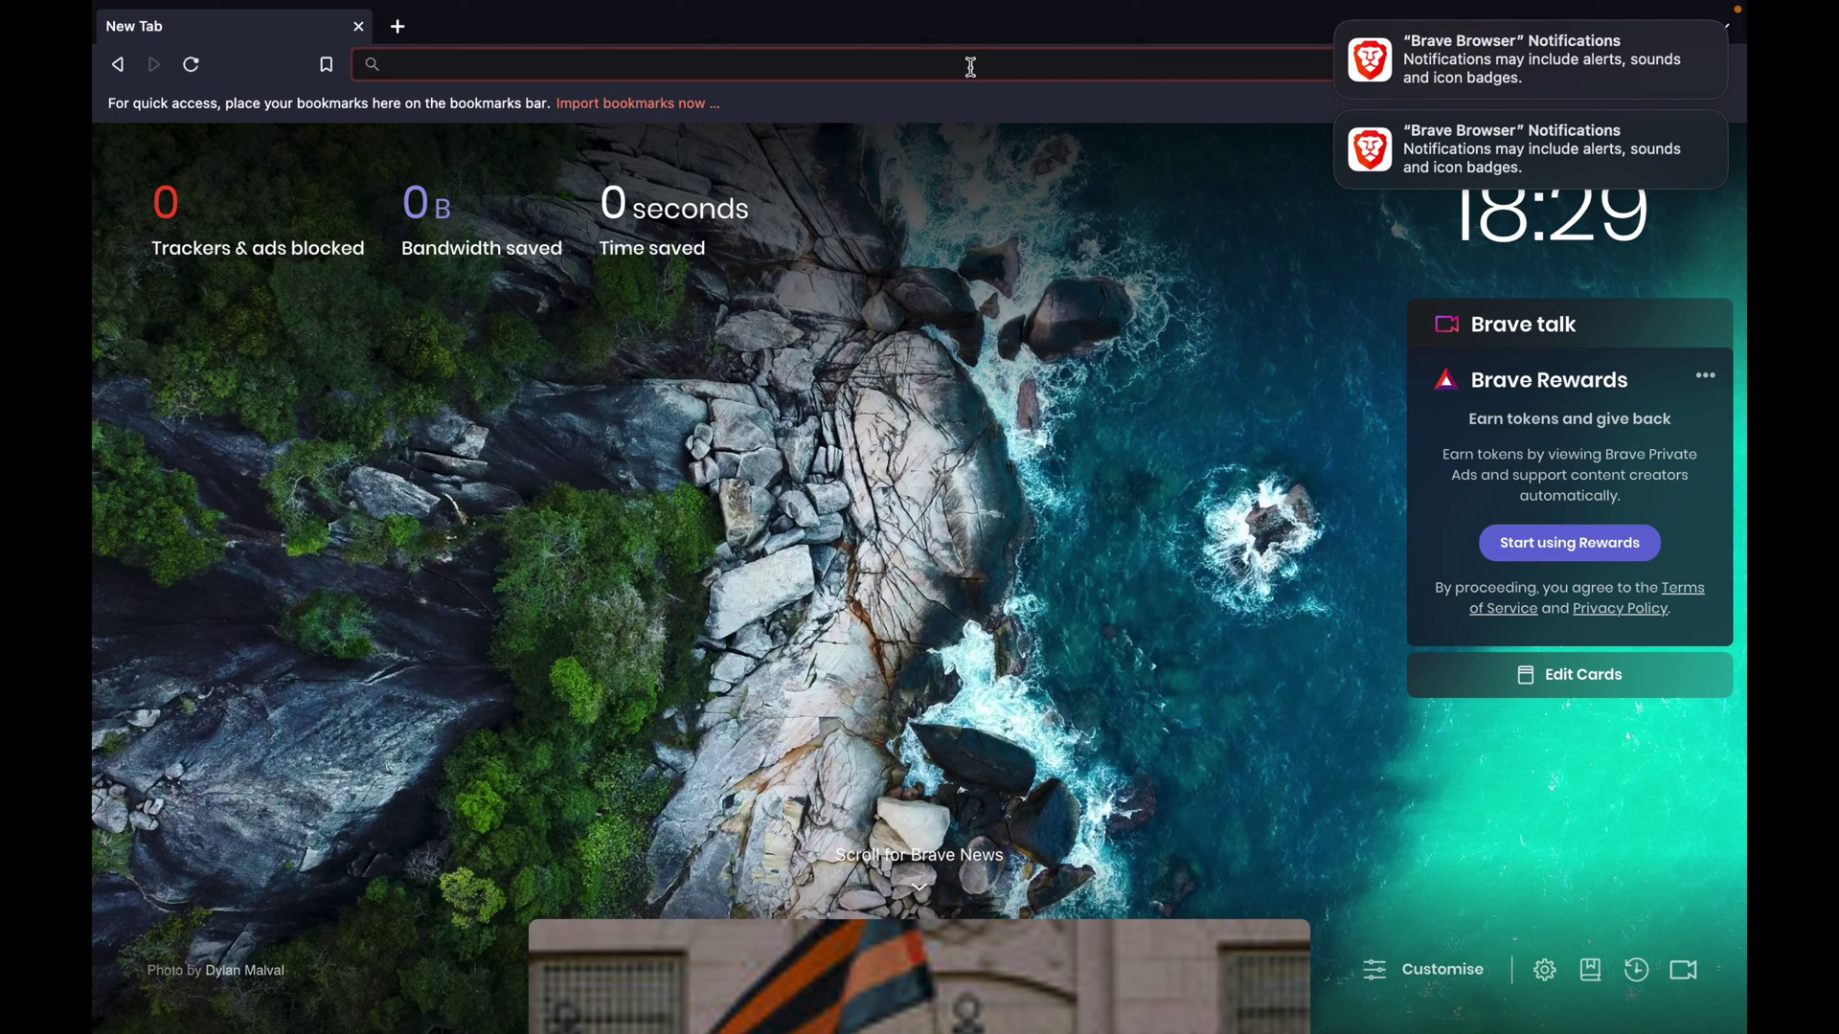
Load google.com by typing 'go' and choosing the google.com address-bar suggestion
type("go")
key("Down")
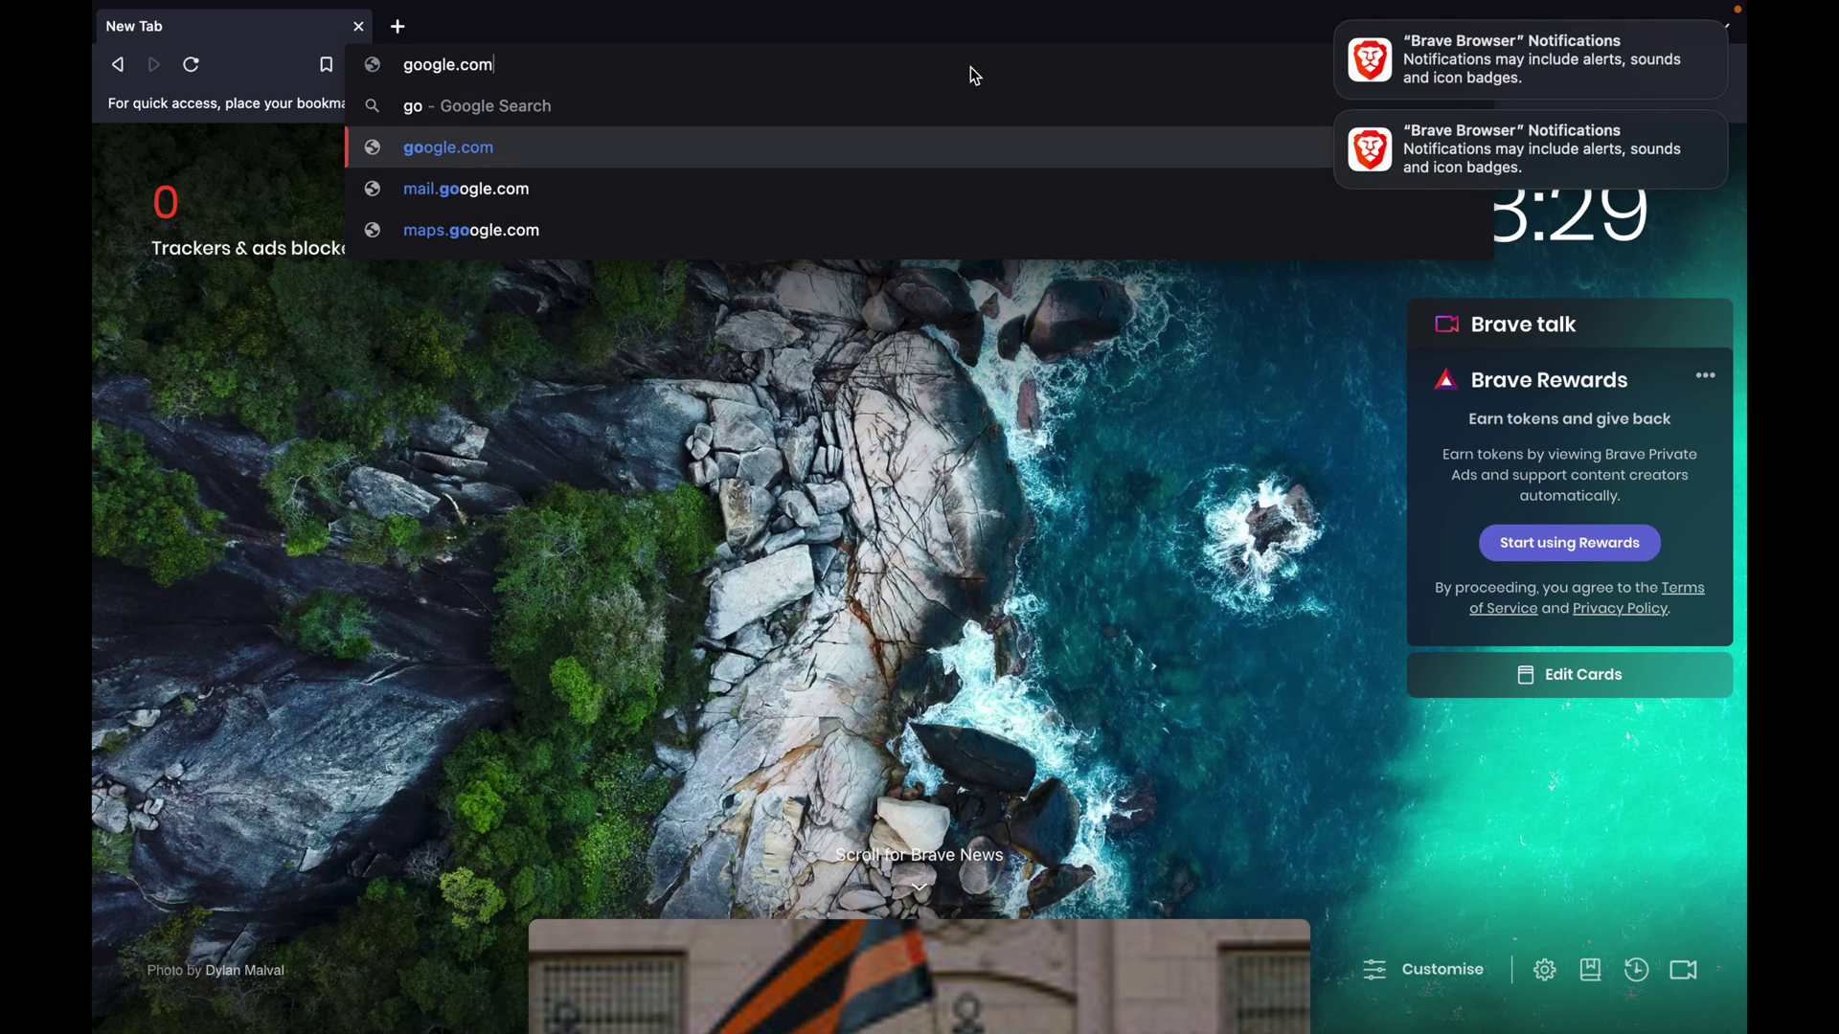
key("Return")
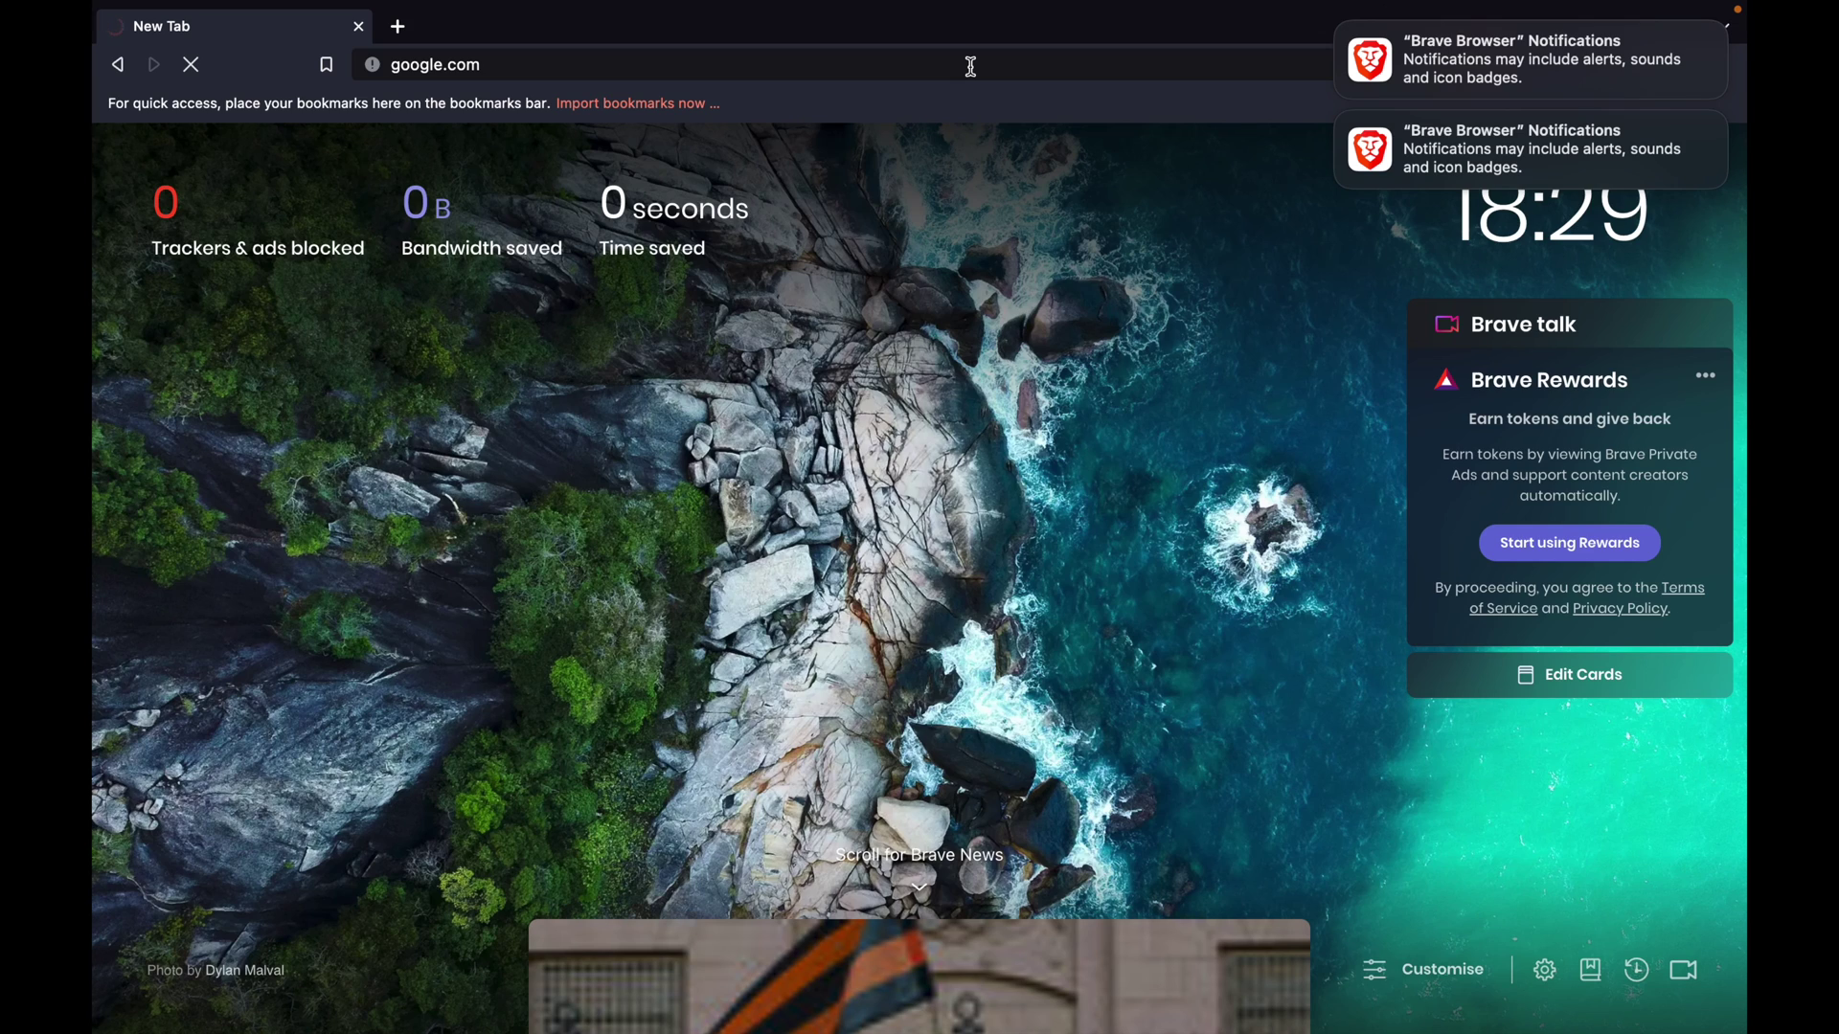